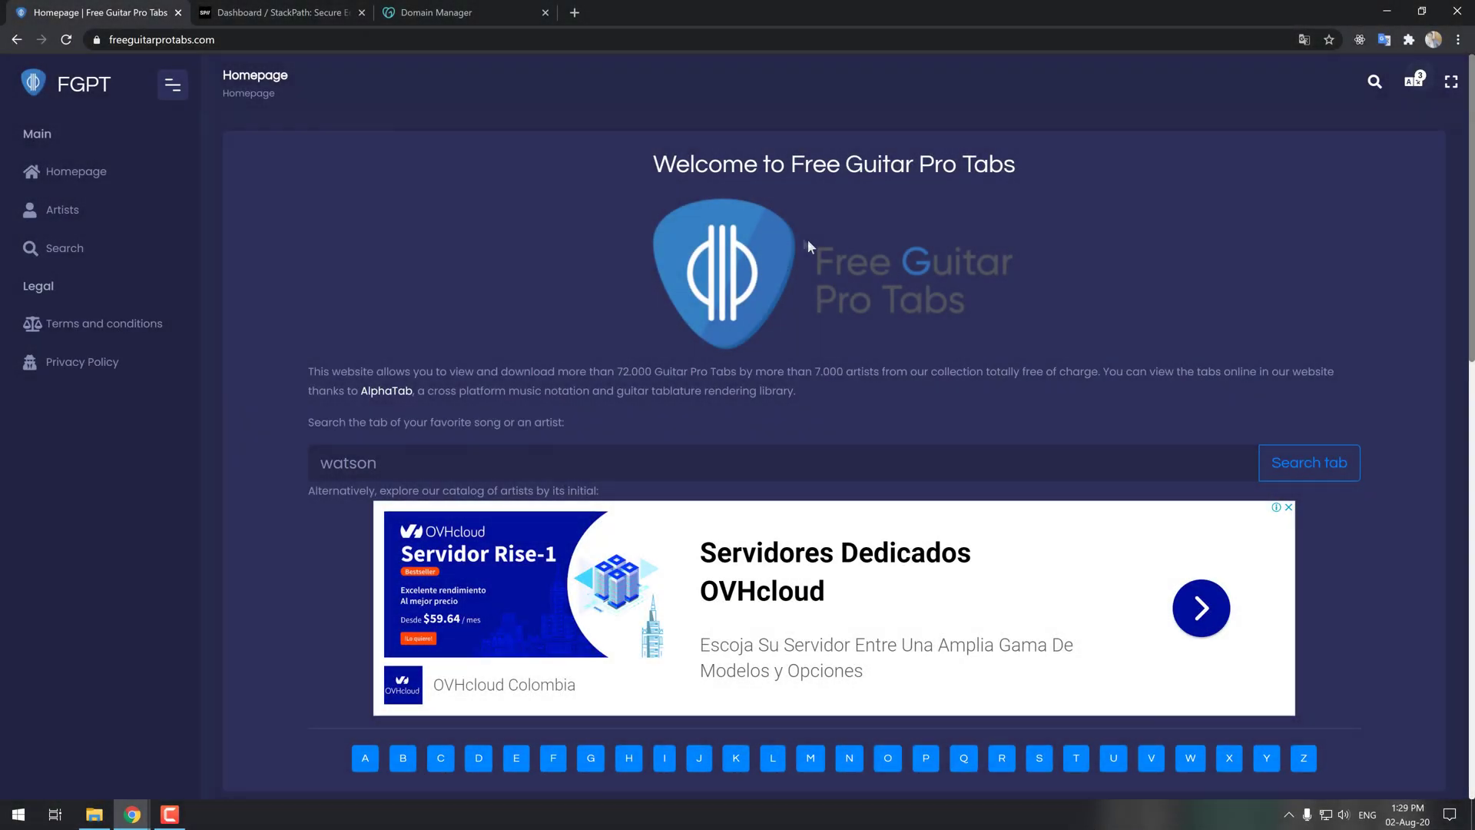
Inspect freeguitarprotabs.com's current Let's Encrypt Authority X3 certificate, then go back to the StackPath dashboard.
left_click(96, 39)
left_click(138, 170)
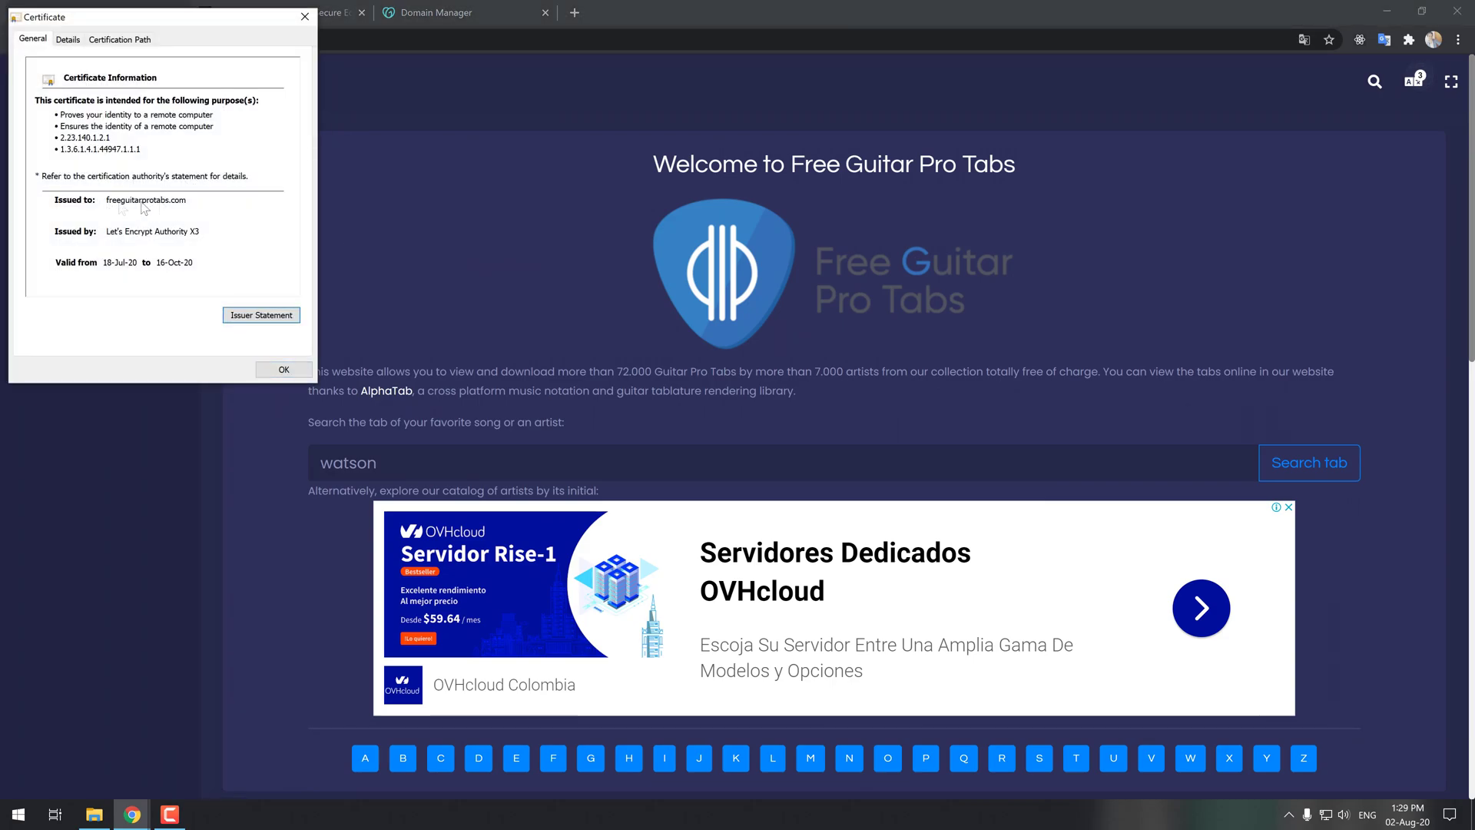
left_click(284, 370)
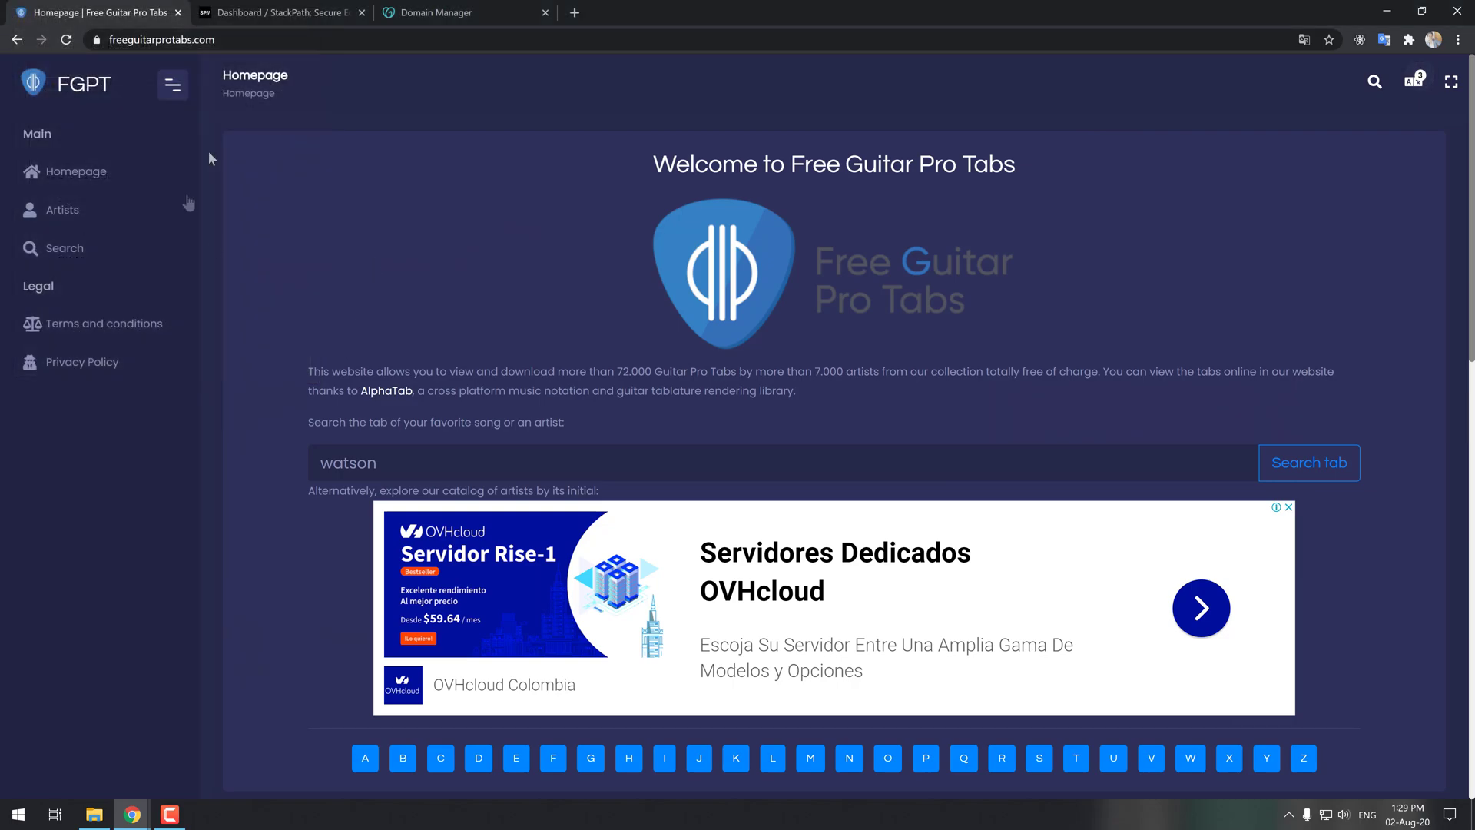
Start a new StackPath site for freeguitarprotabs.com with the CDN service enabled.
left_click(275, 13)
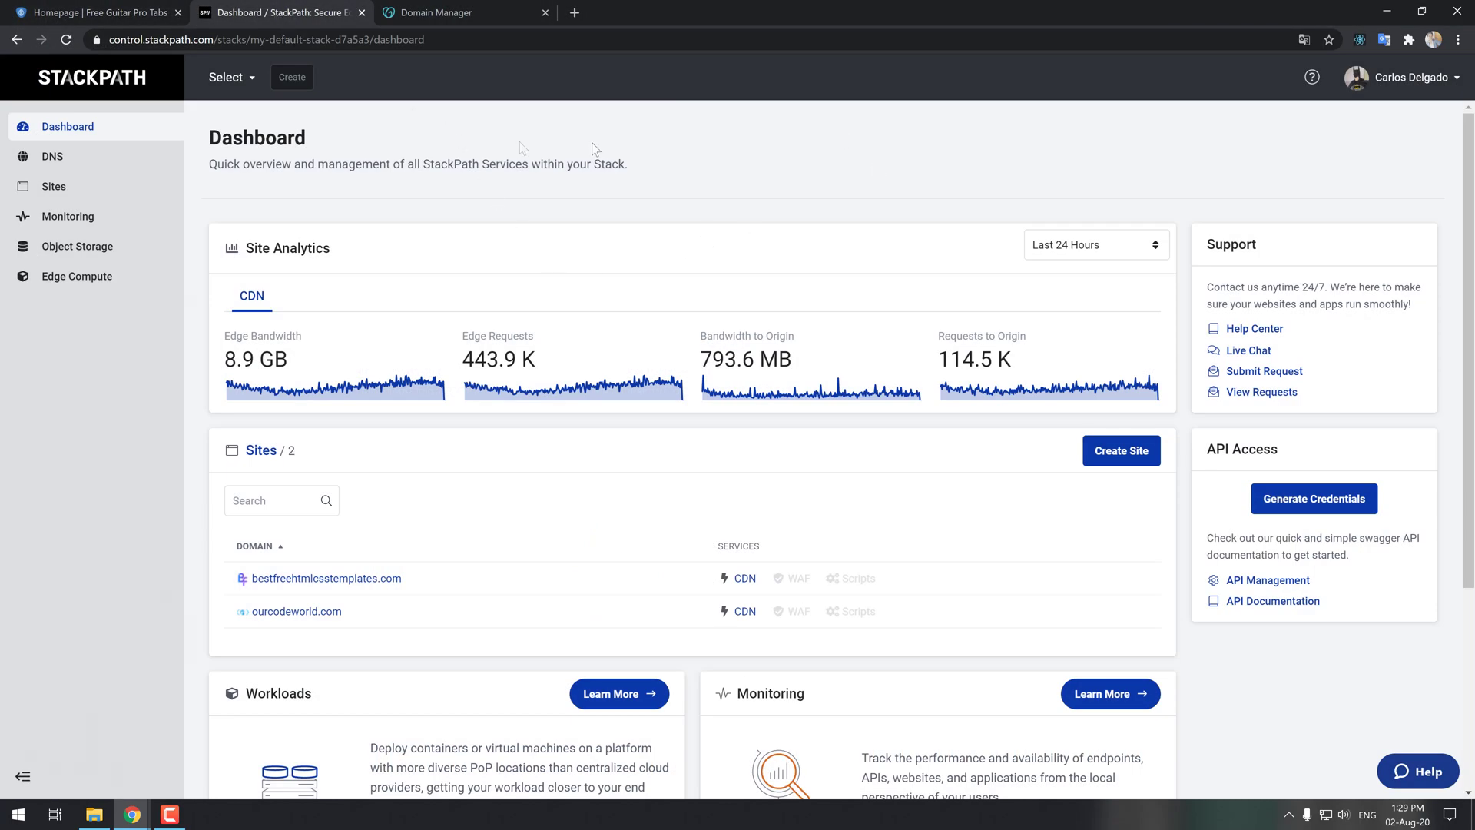
left_click(61, 201)
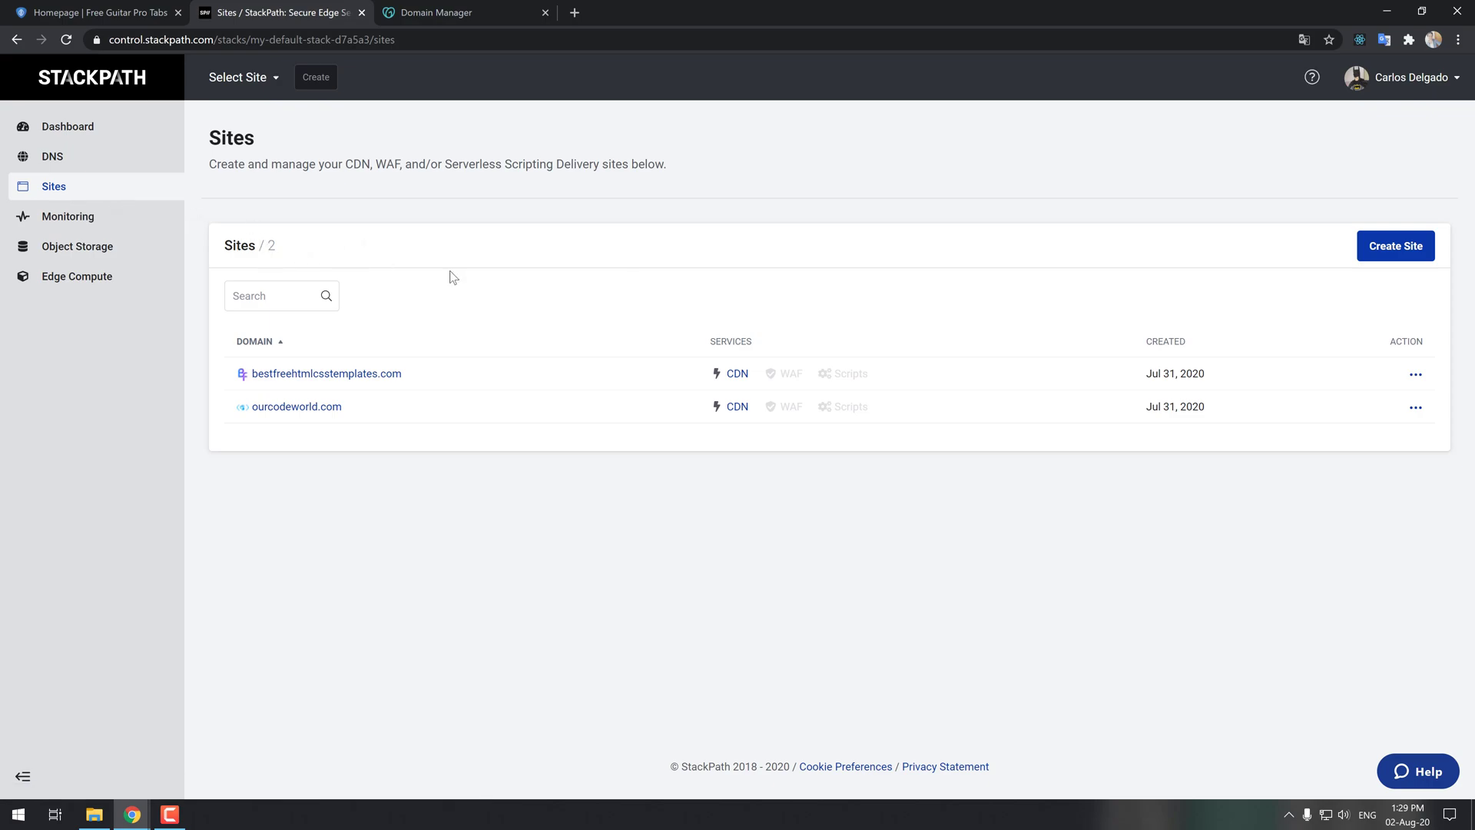
left_click(1392, 252)
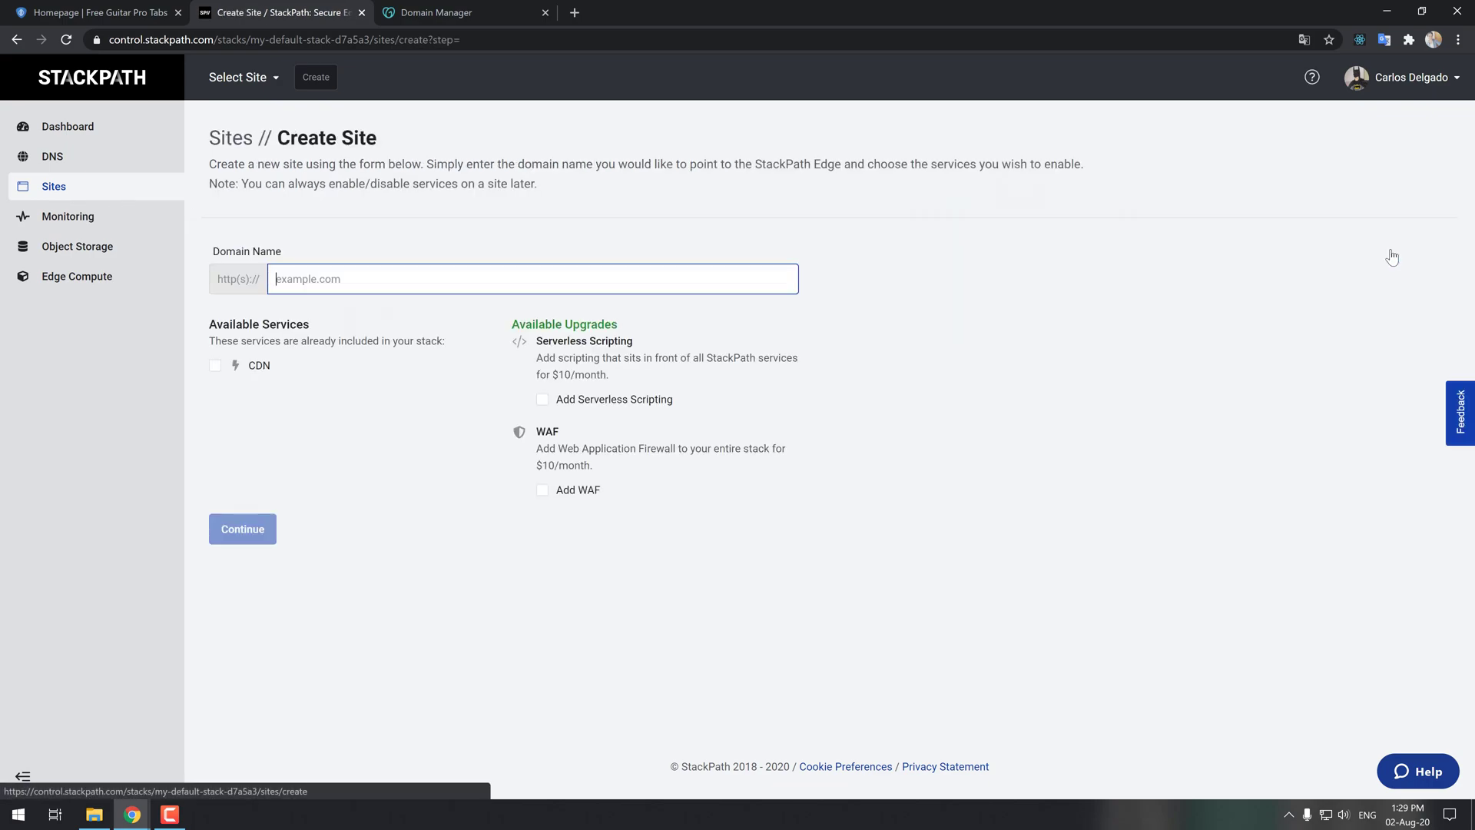
left_click(489, 276)
type("free")
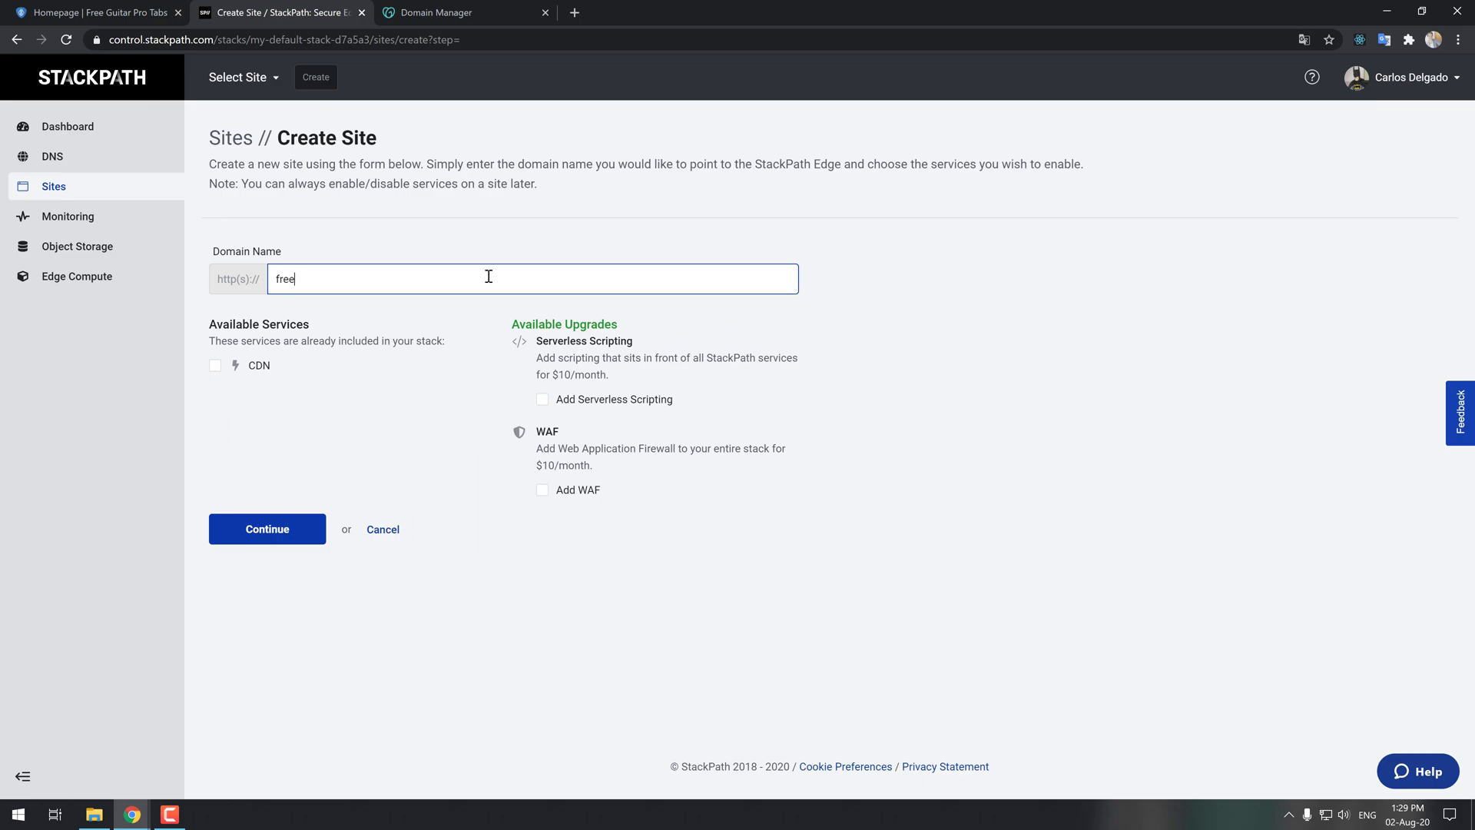
type("guitarprotabs.com")
left_click(216, 367)
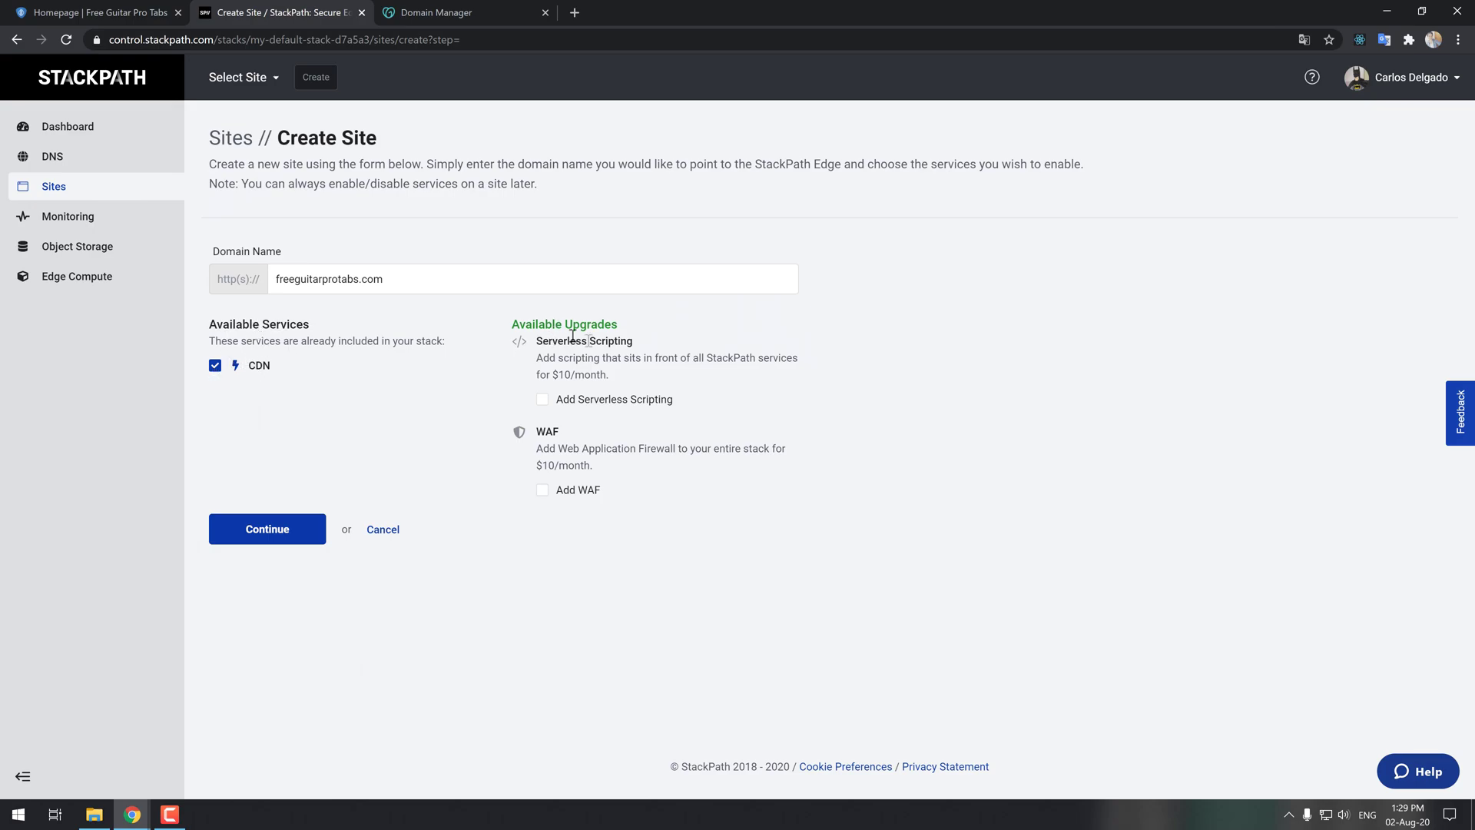
left_click(259, 539)
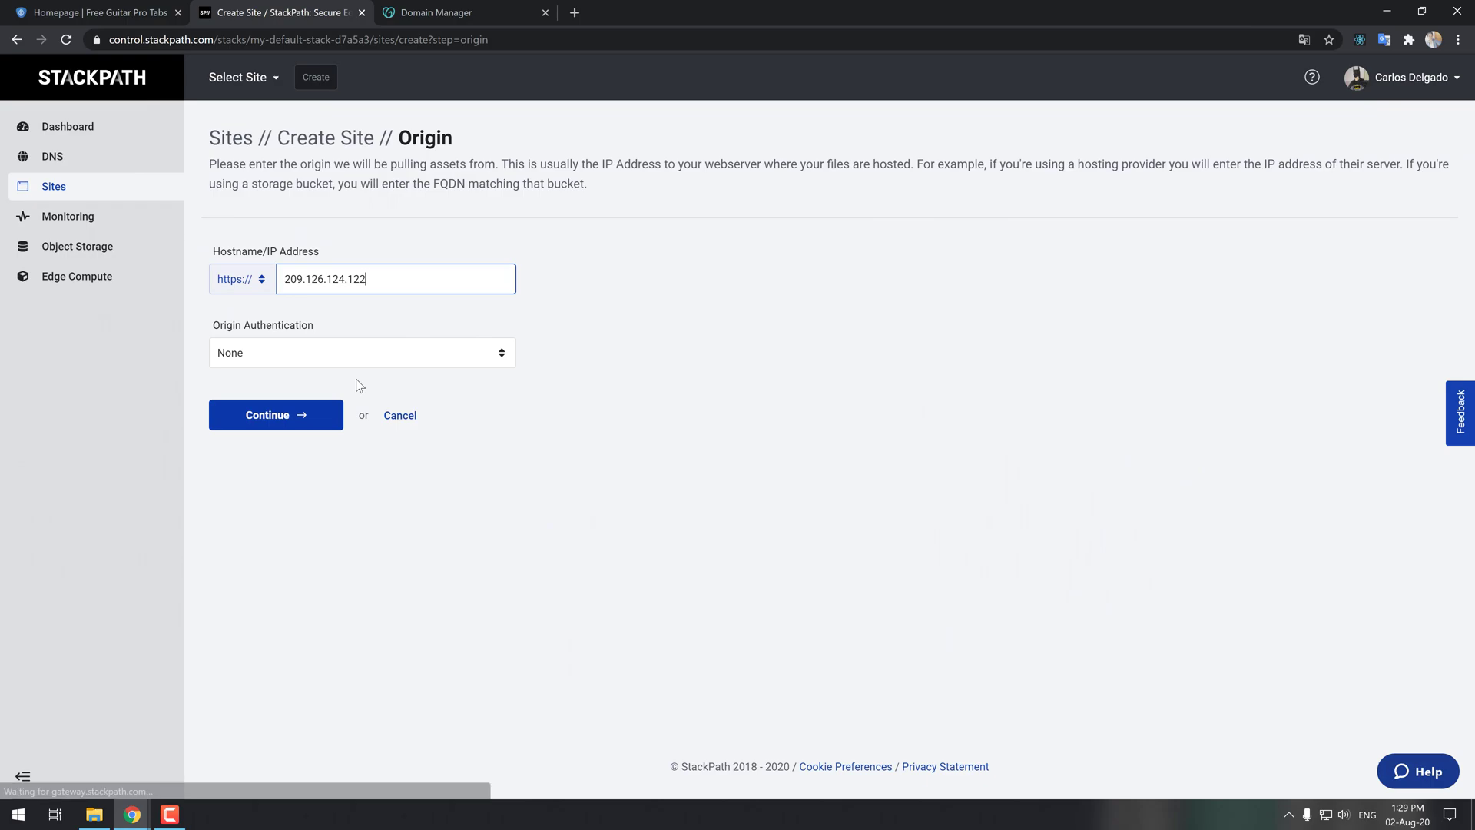
Use origin 209.126.124.122 with no origin authentication, finish the site, and review the DNS records.
left_click(308, 367)
left_click(325, 346)
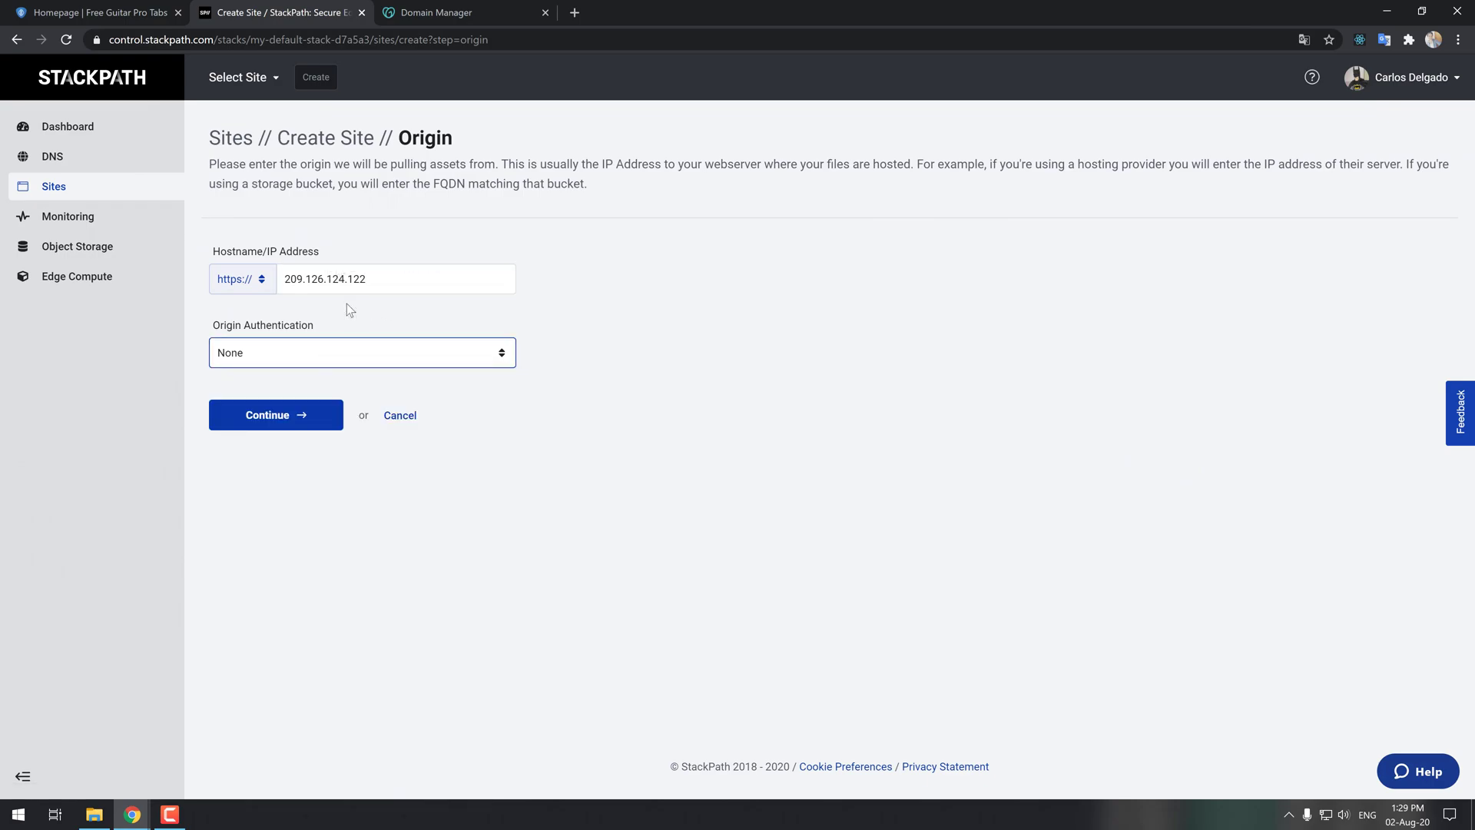
left_click(282, 422)
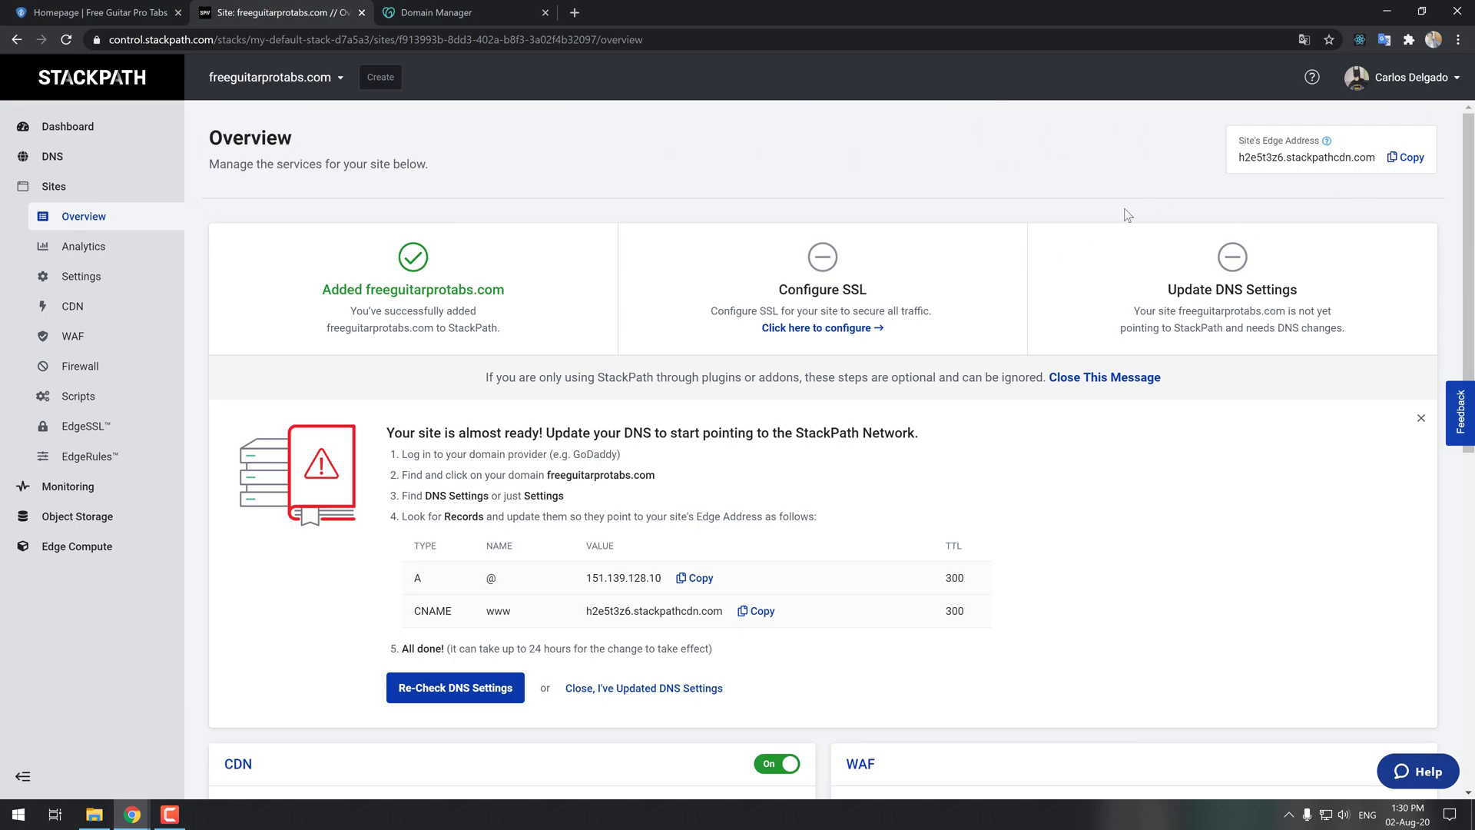
scroll(1245, 398, "down", 1)
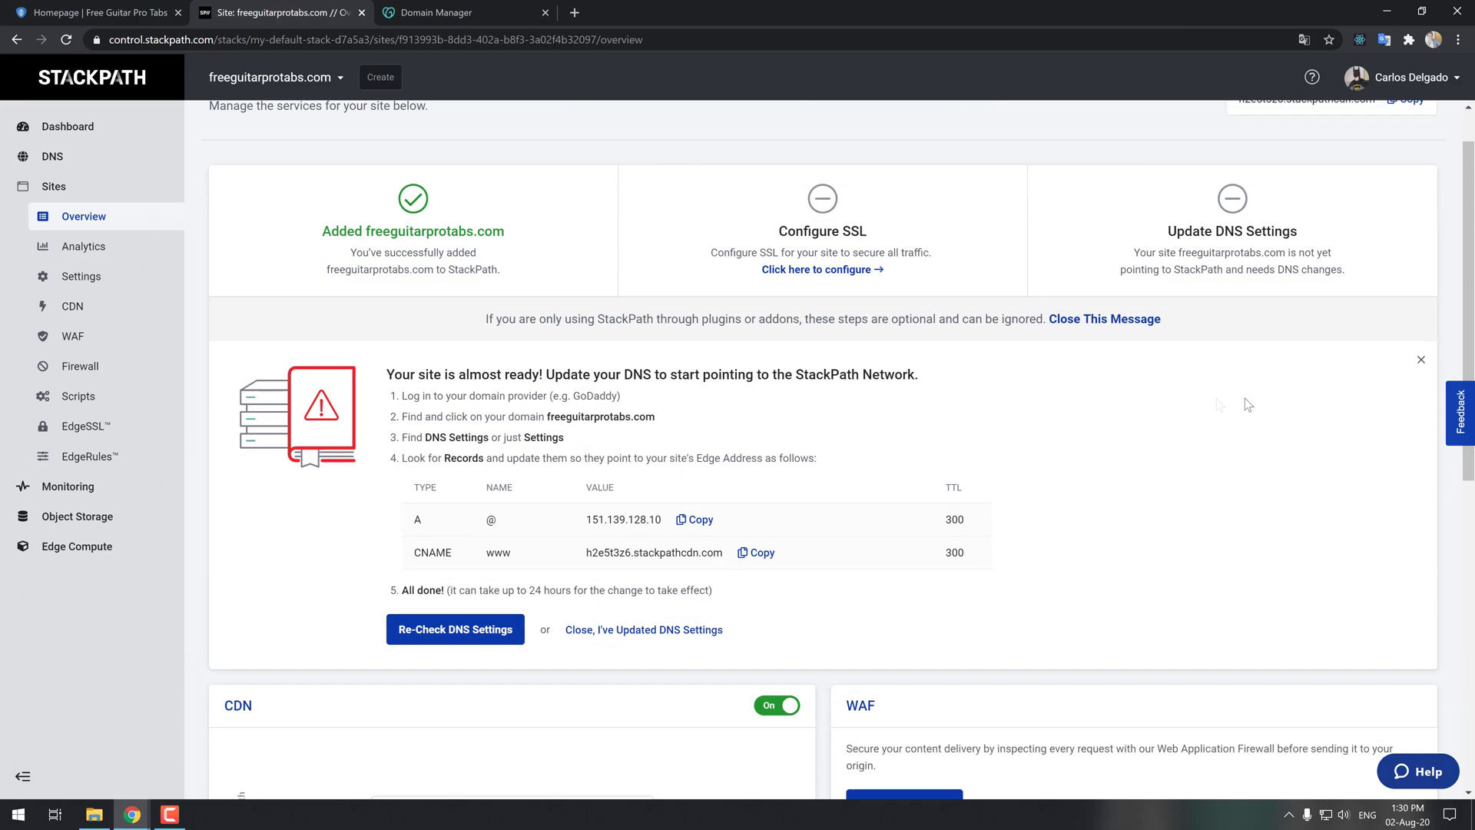
scroll(1116, 369, "up", 1)
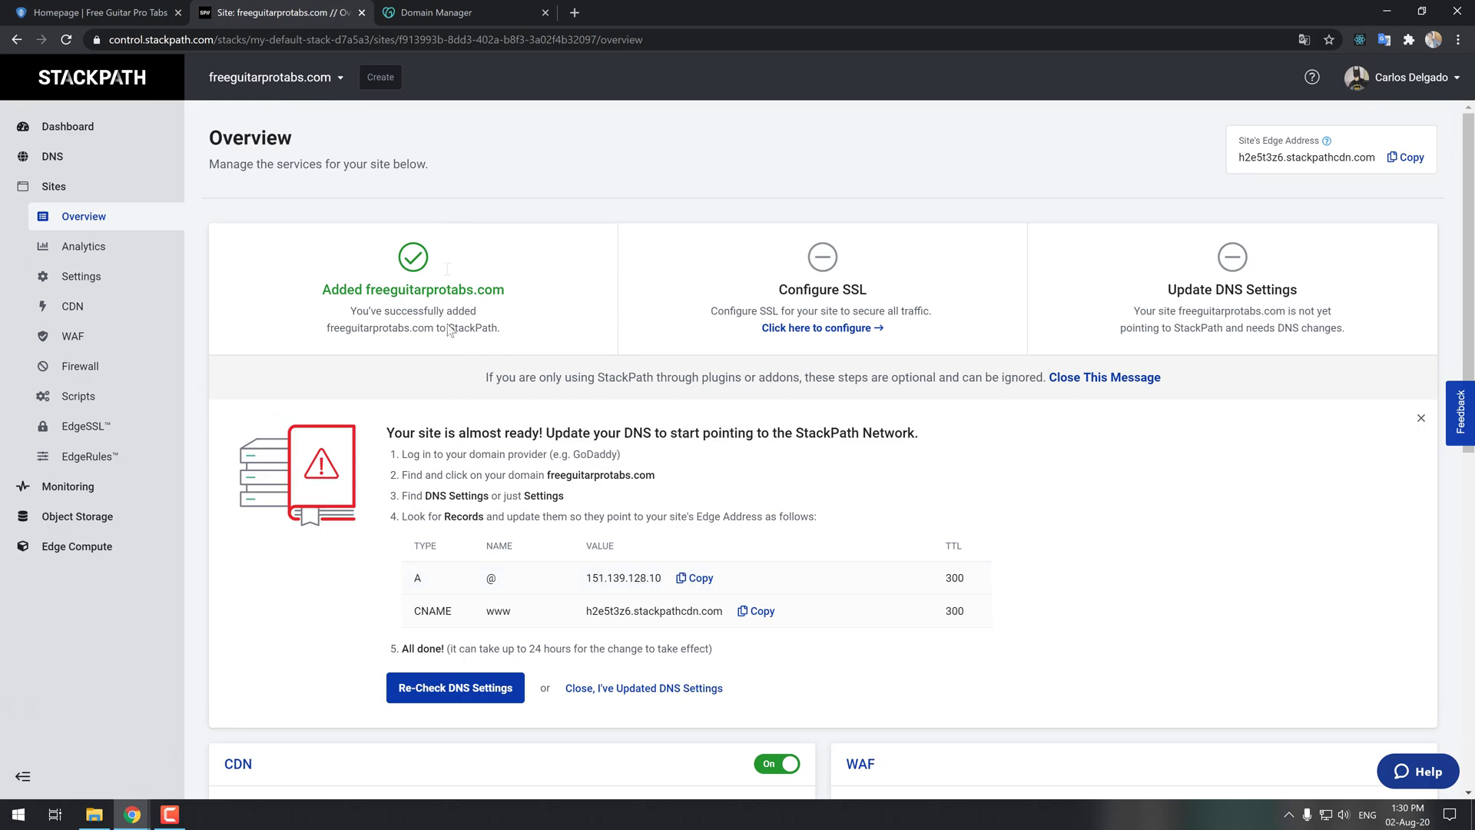
In GoDaddy, point the root A record to 151.139.128.10 with a custom 600-second TTL.
left_click(450, 12)
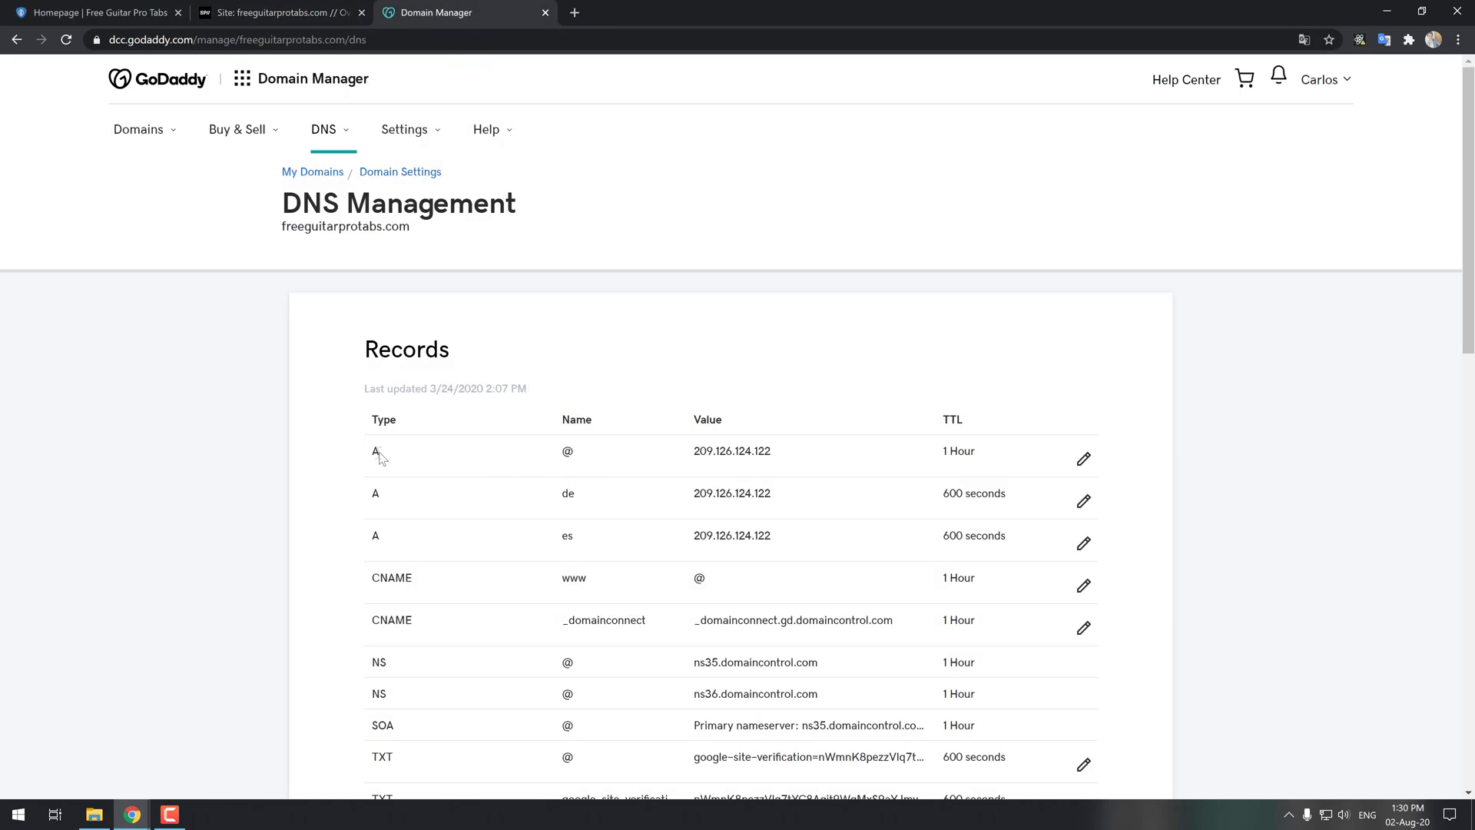
left_click_drag(368, 453, 868, 465)
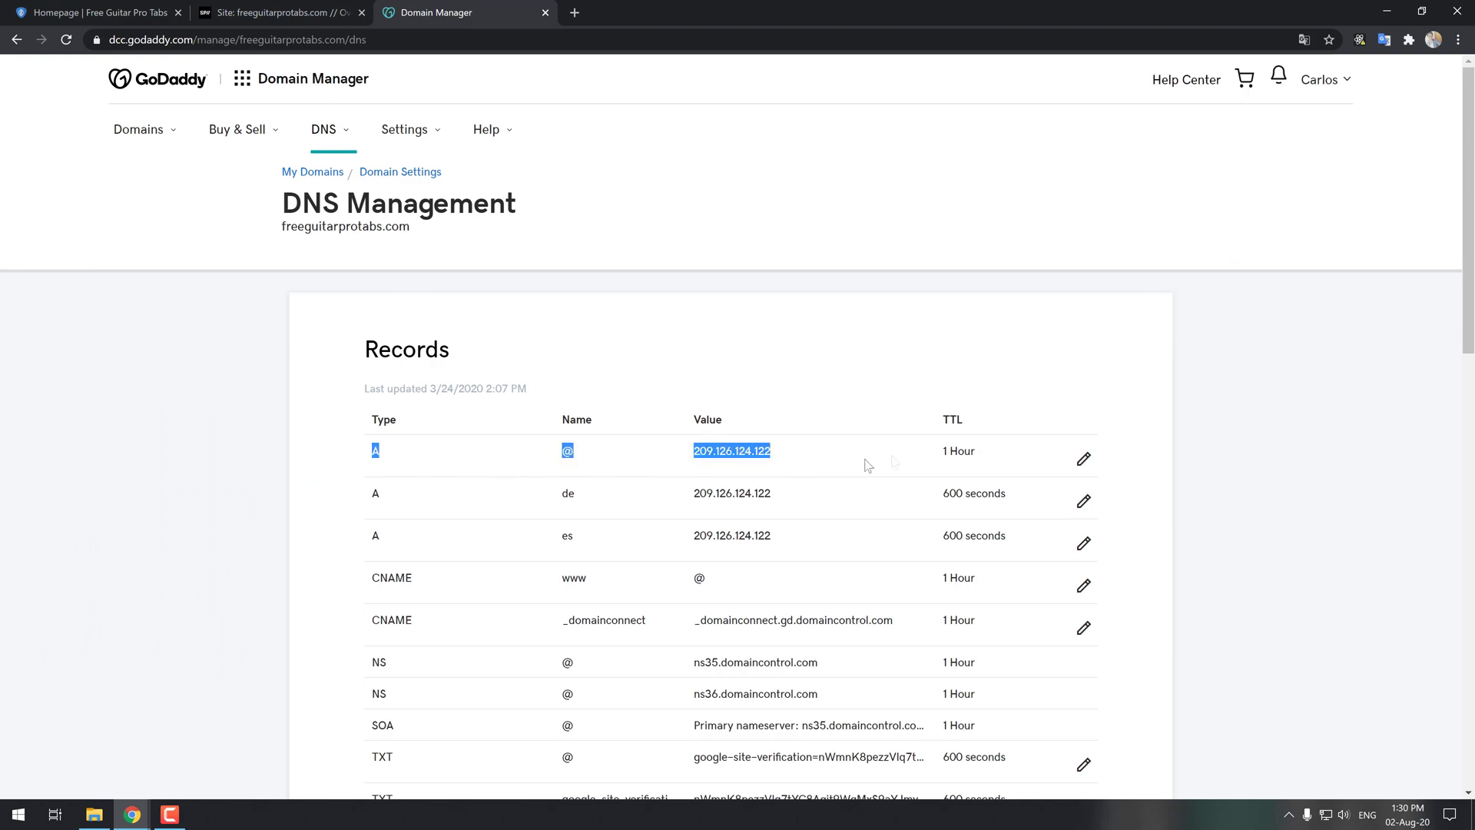
left_click(1083, 459)
triple_click(737, 535)
type("151.139.128.10")
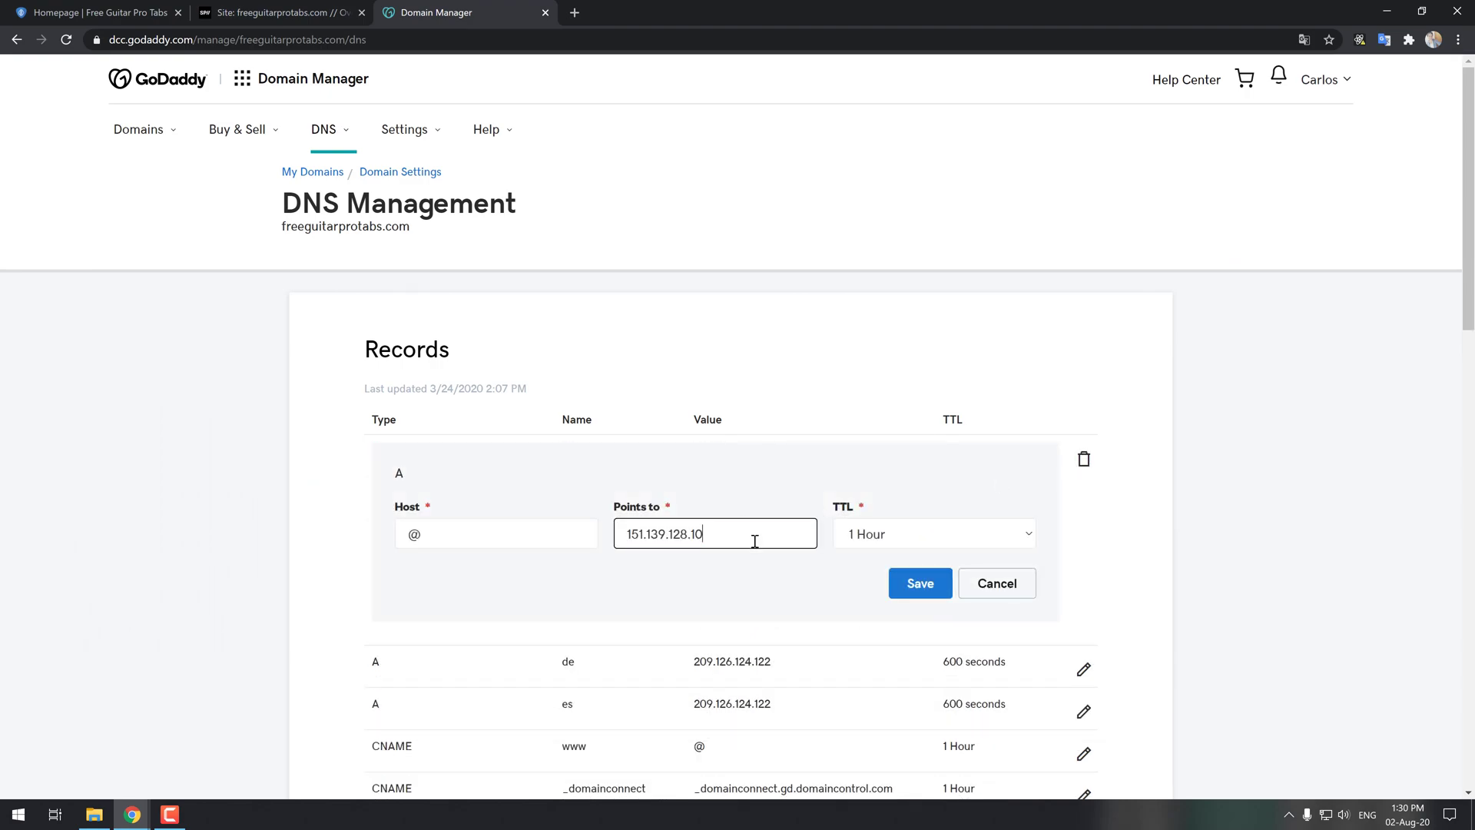
left_click(895, 536)
left_click(873, 648)
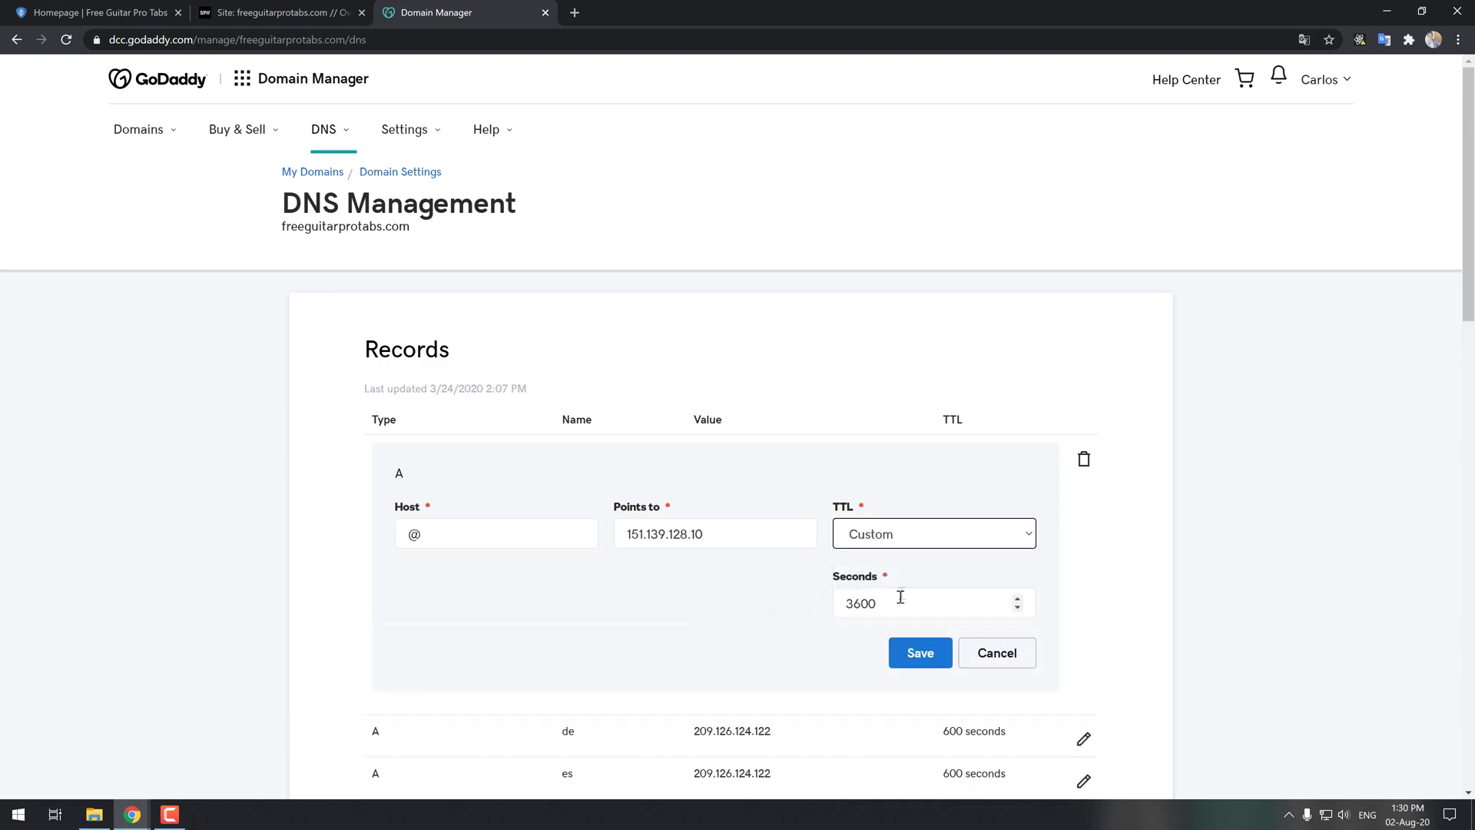
left_click_drag(899, 597, 766, 597)
type("600")
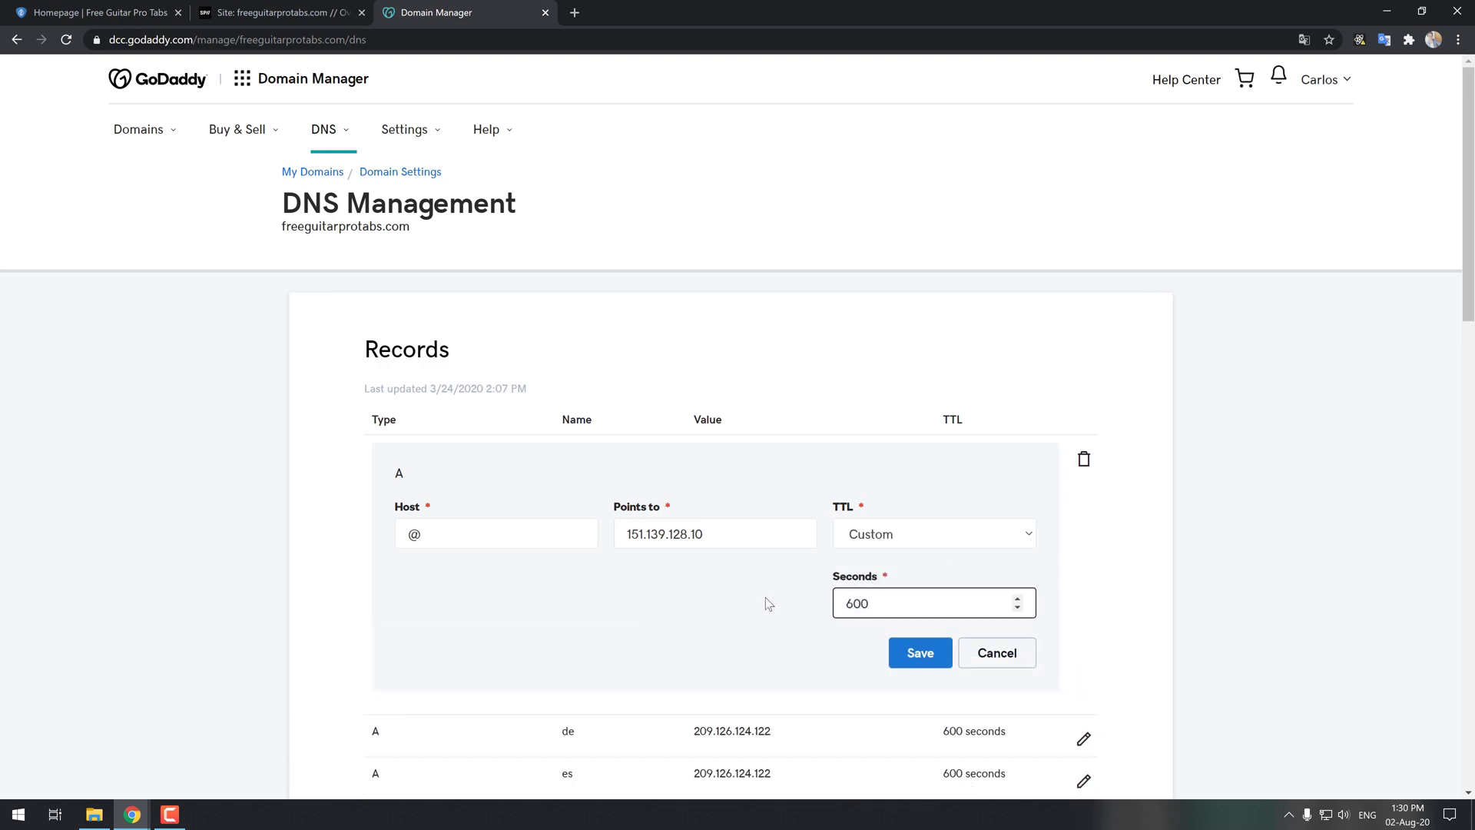
left_click(919, 654)
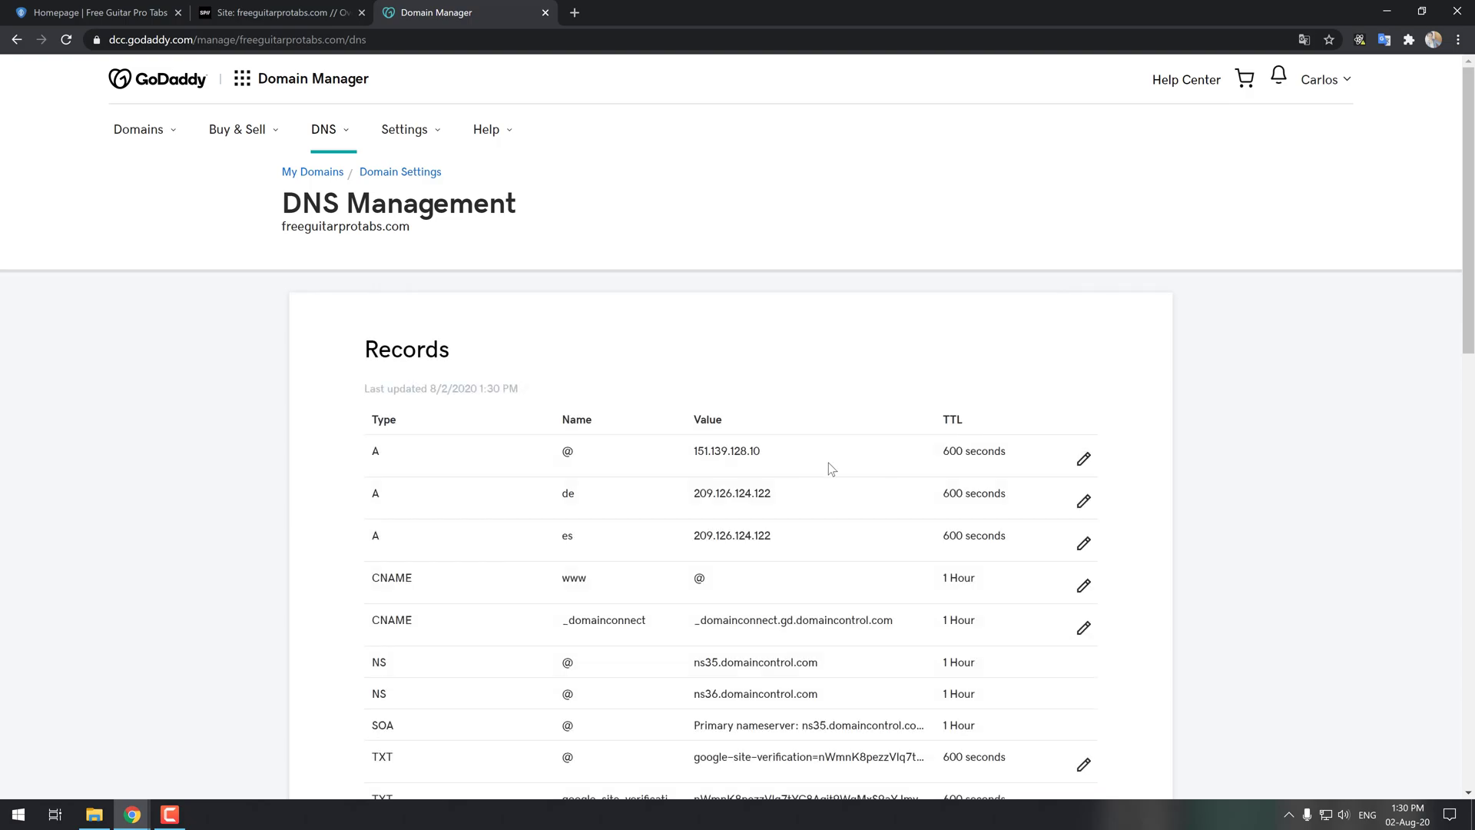
Copy the www CNAME target from StackPath's site overview.
left_click(276, 12)
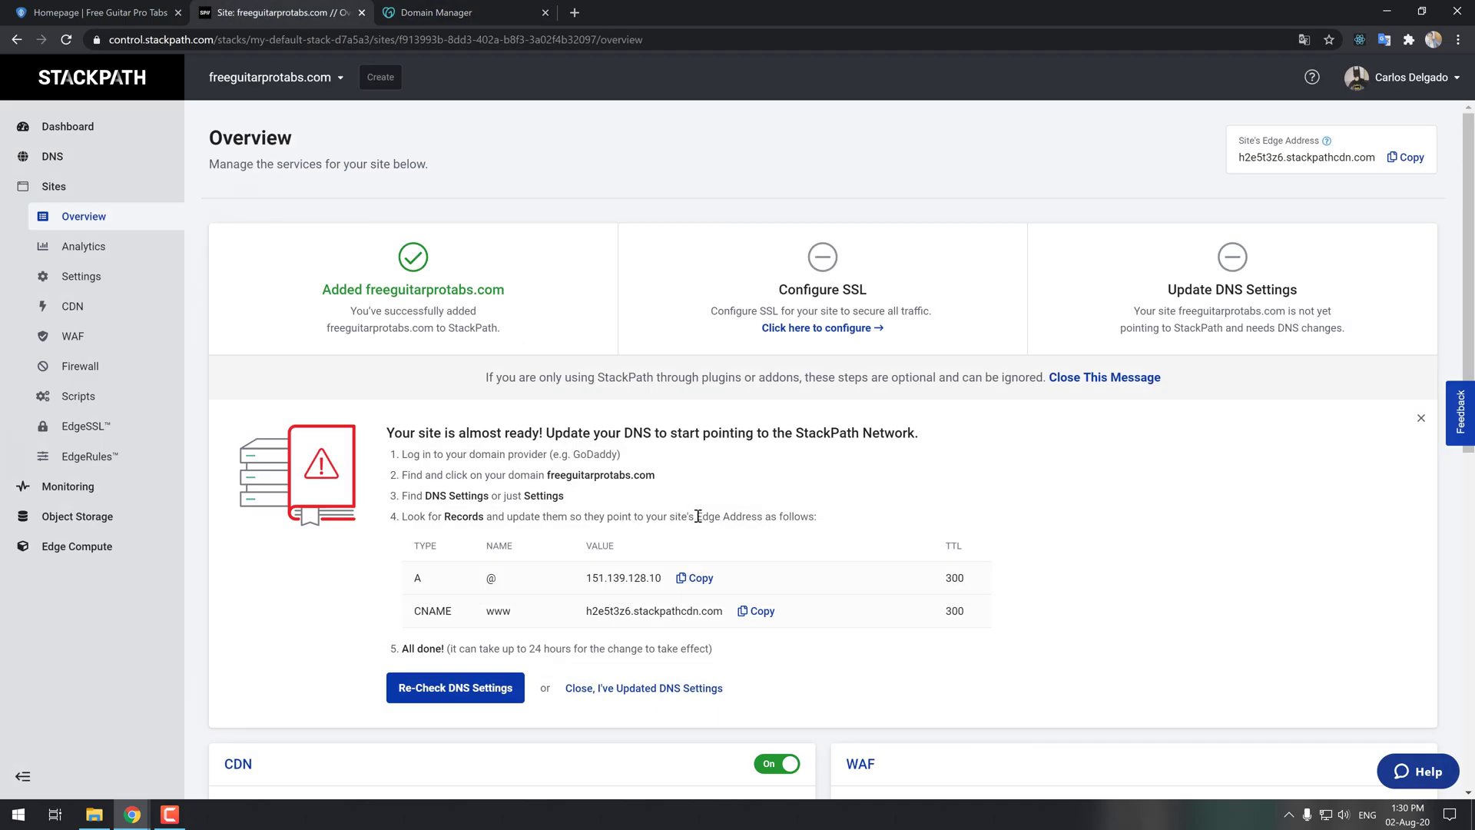
scroll(698, 516, "down", 1)
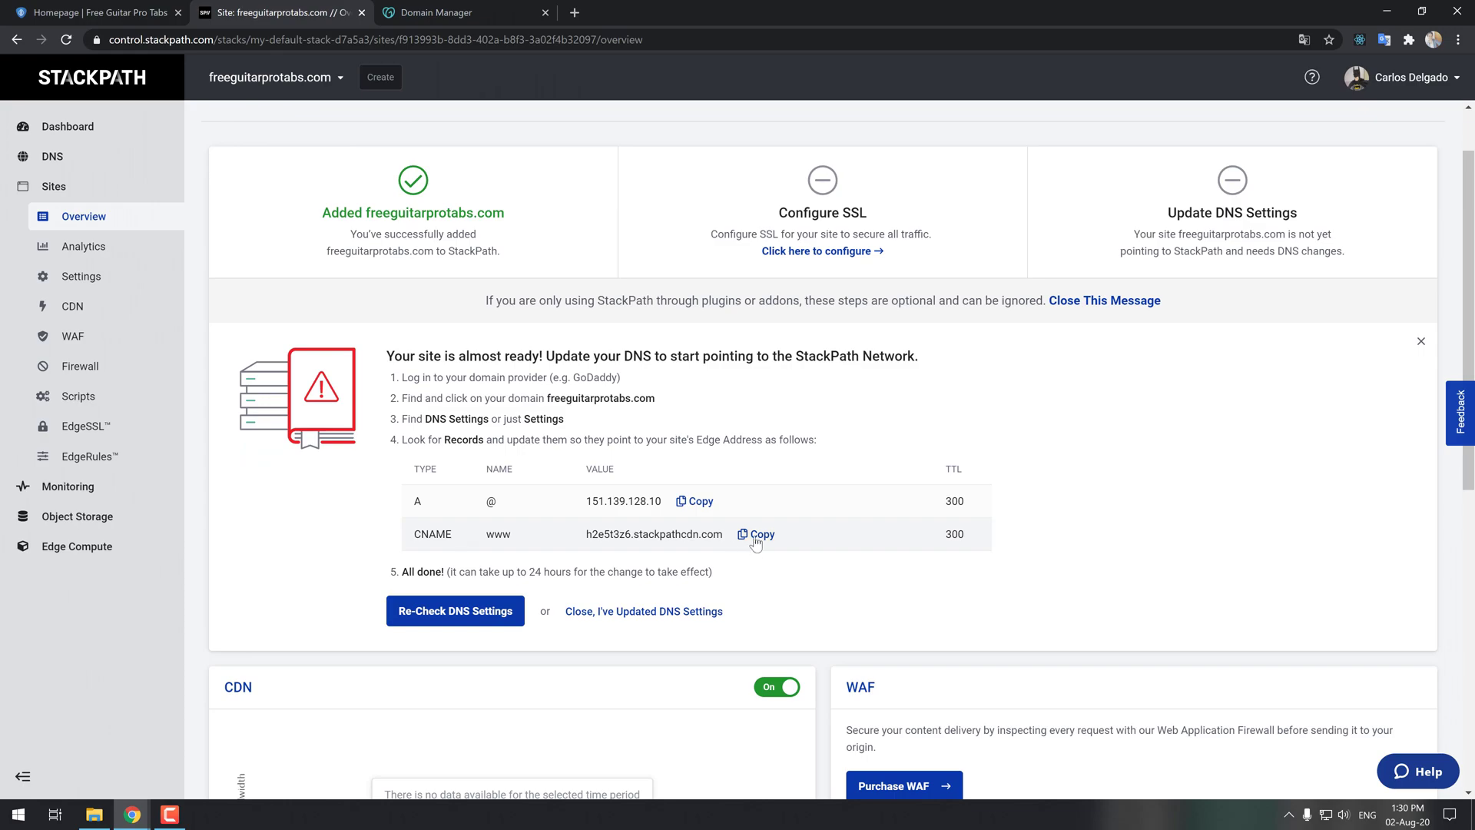
double_click(498, 534)
key("ctrl+Tab")
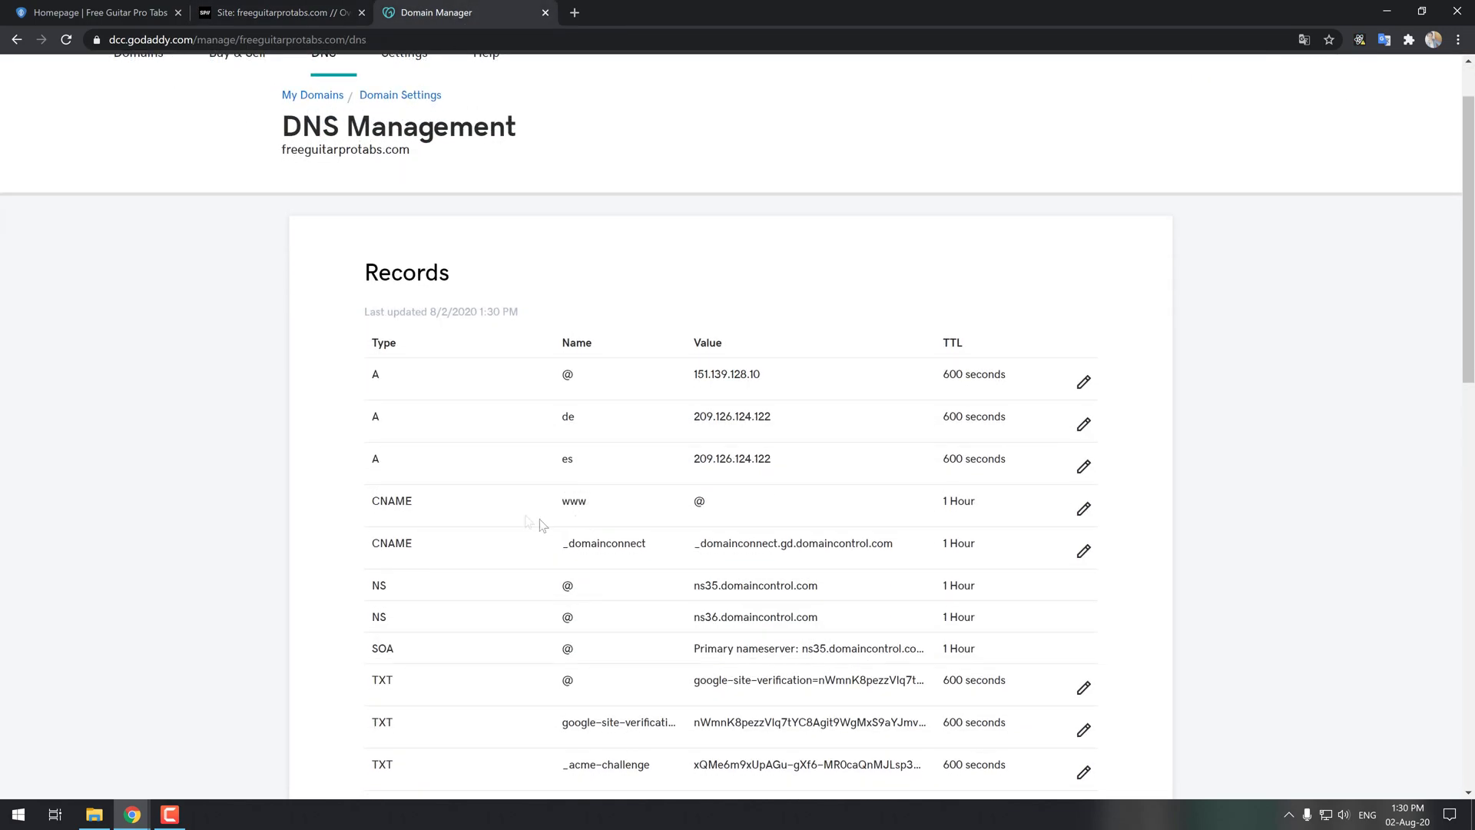
Point the www CNAME to h2e5t3z6.stackpathcdn.com with a custom 600-second TTL.
left_click_drag(384, 505, 736, 503)
left_click(1077, 507)
left_click(680, 584)
key("ctrl+a")
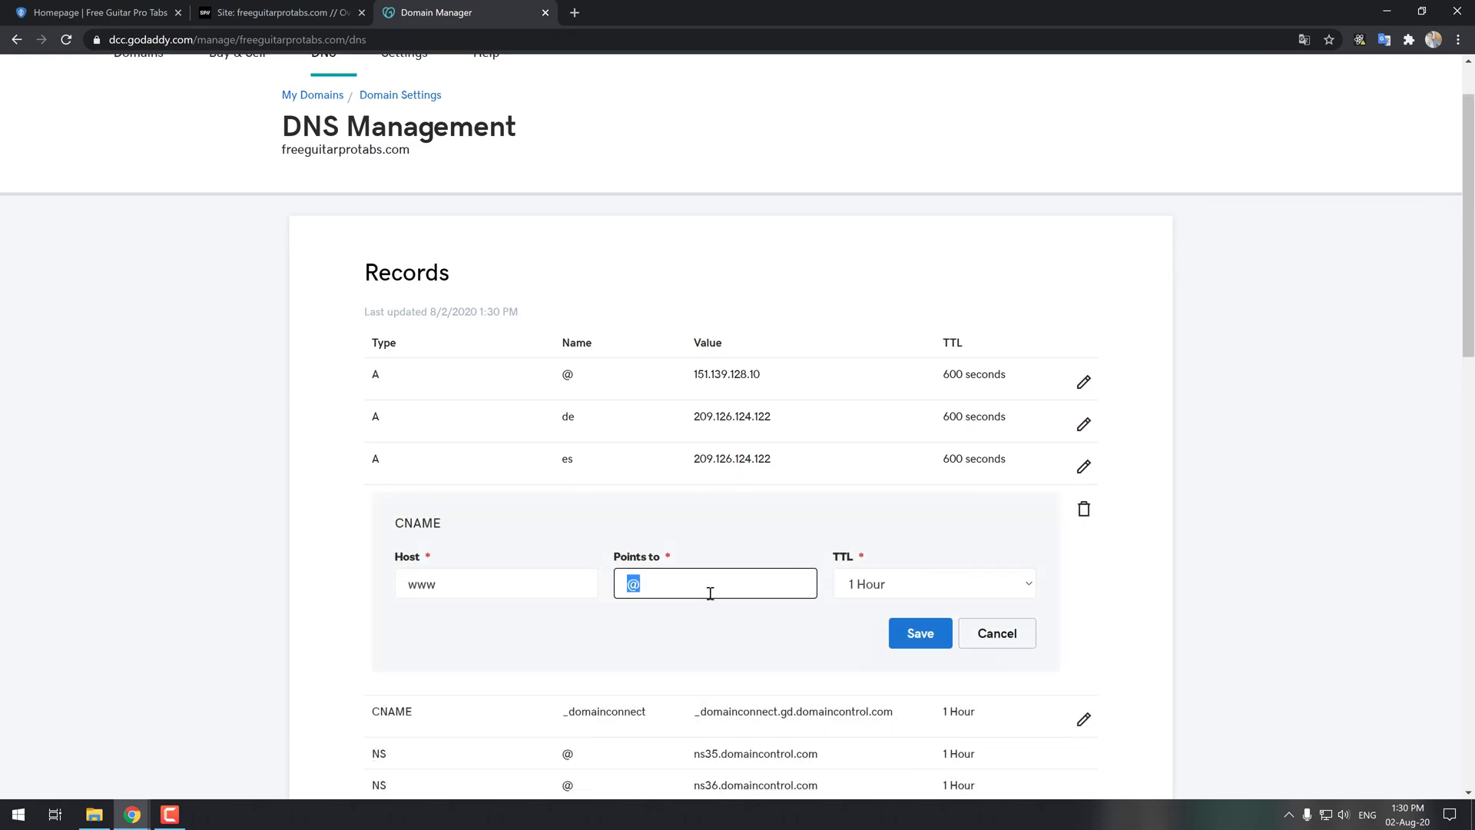
type("h2e5t3z6.stackpathcdn.com")
left_click(906, 584)
left_click(904, 699)
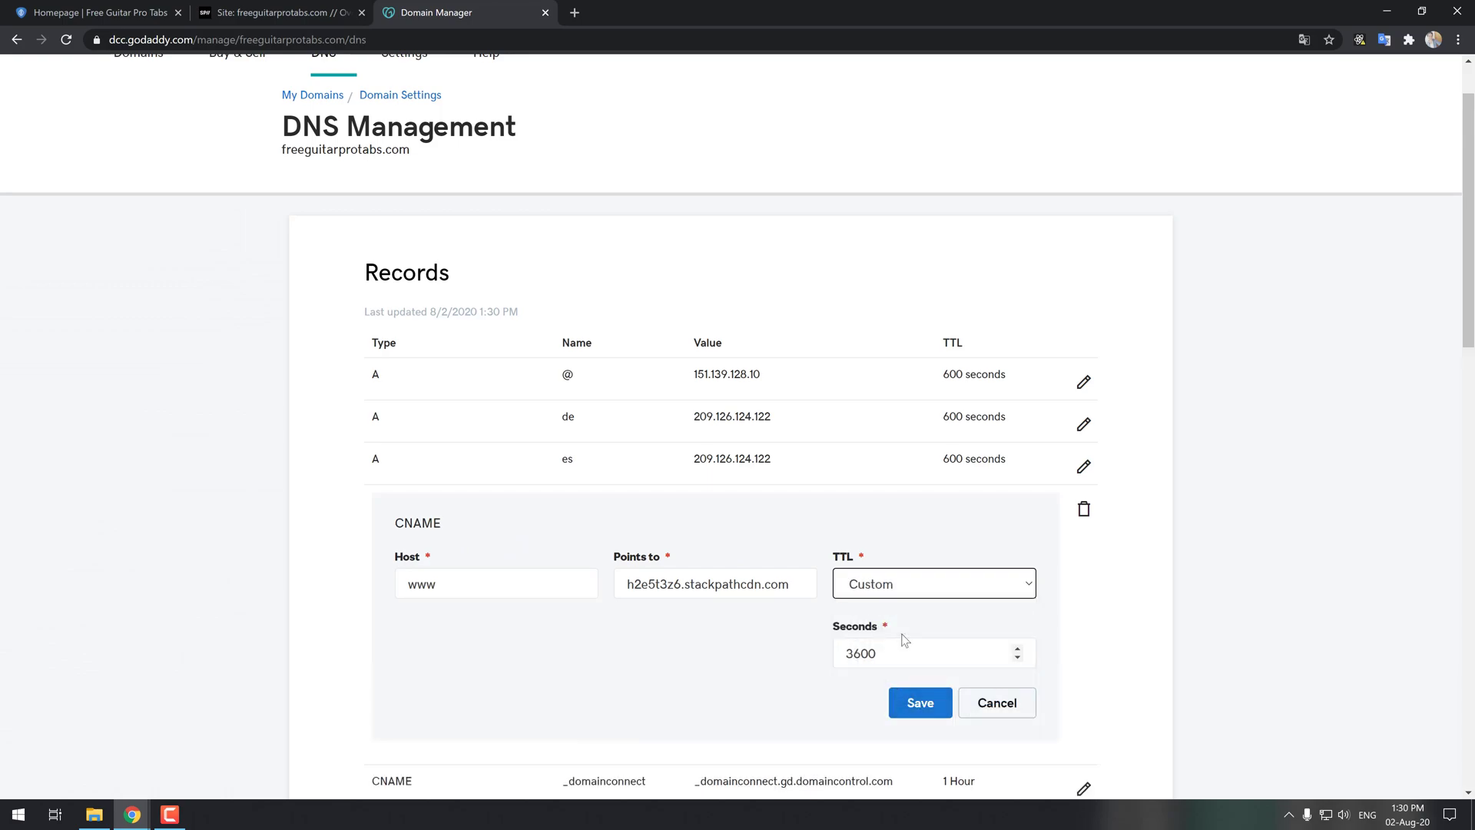
key("Tab")
type("600")
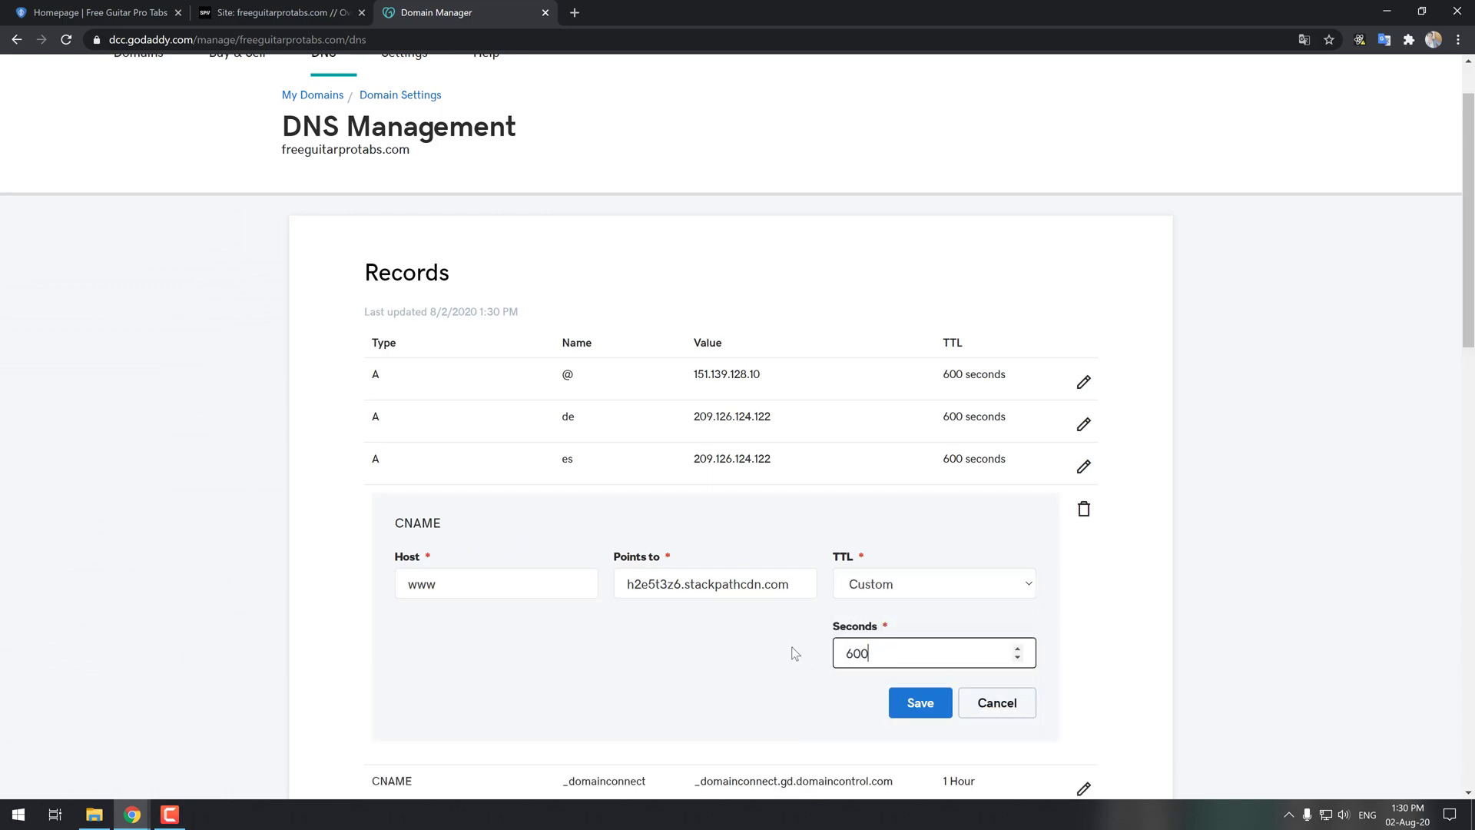
left_click(915, 701)
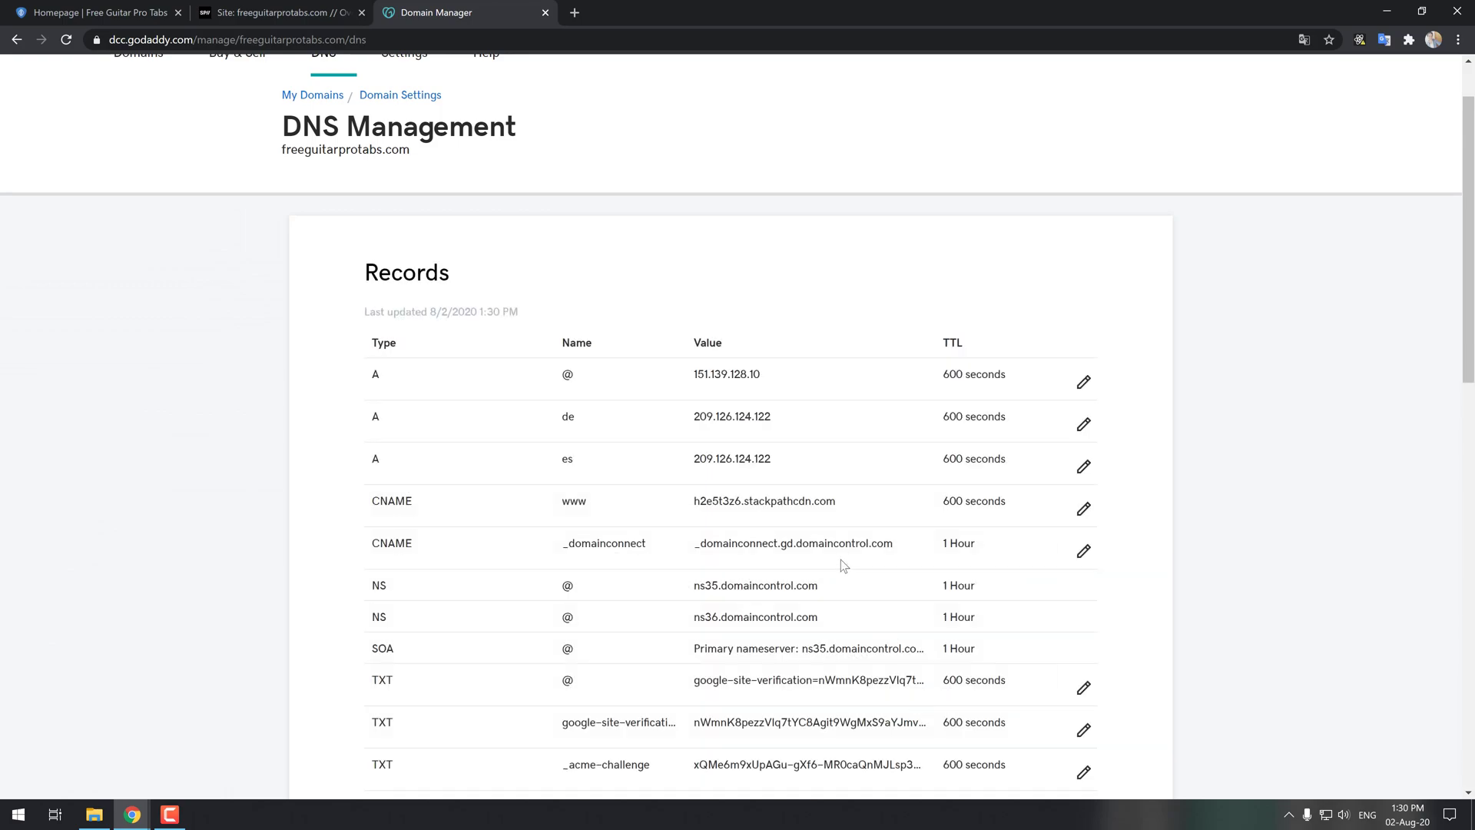
Review the updated A and www records, then return to StackPath.
left_click_drag(366, 504, 368, 342)
left_click(861, 521)
left_click_drag(1014, 513, 384, 505)
left_click(376, 470)
left_click(265, 9)
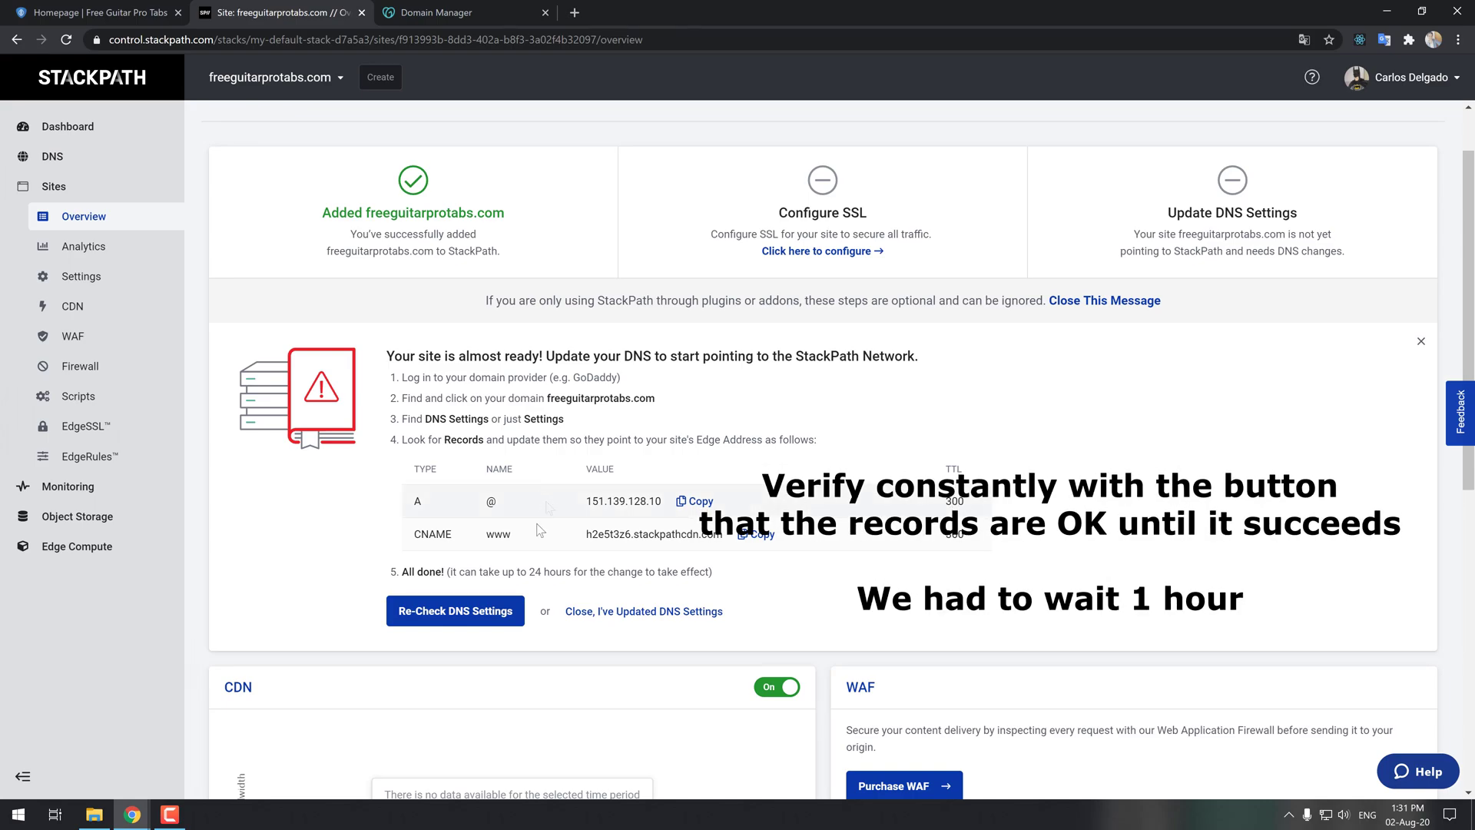
Re-check DNS settings until StackPath confirms all domains point to it.
left_click(476, 613)
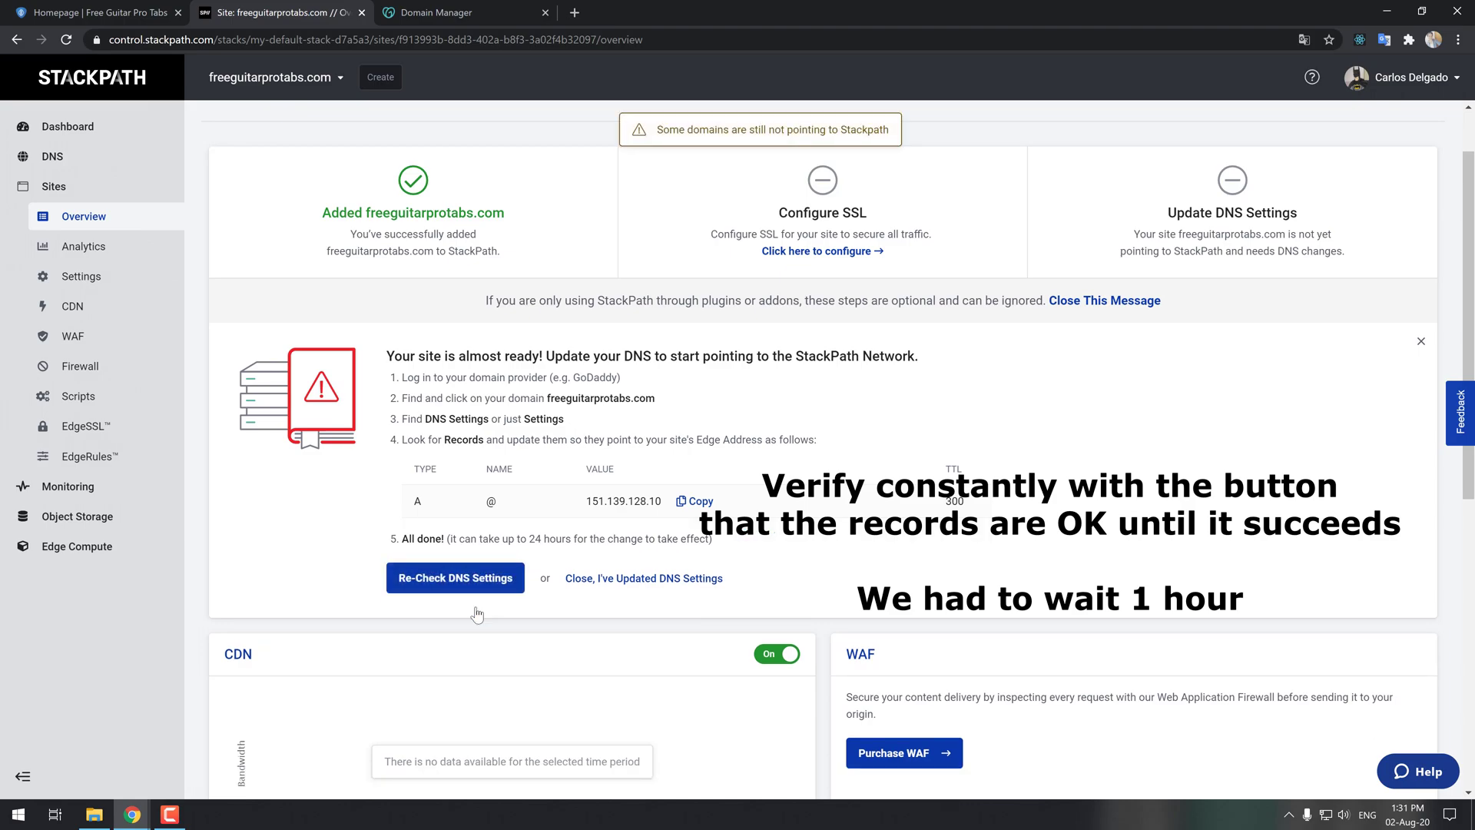
left_click_drag(659, 132, 890, 131)
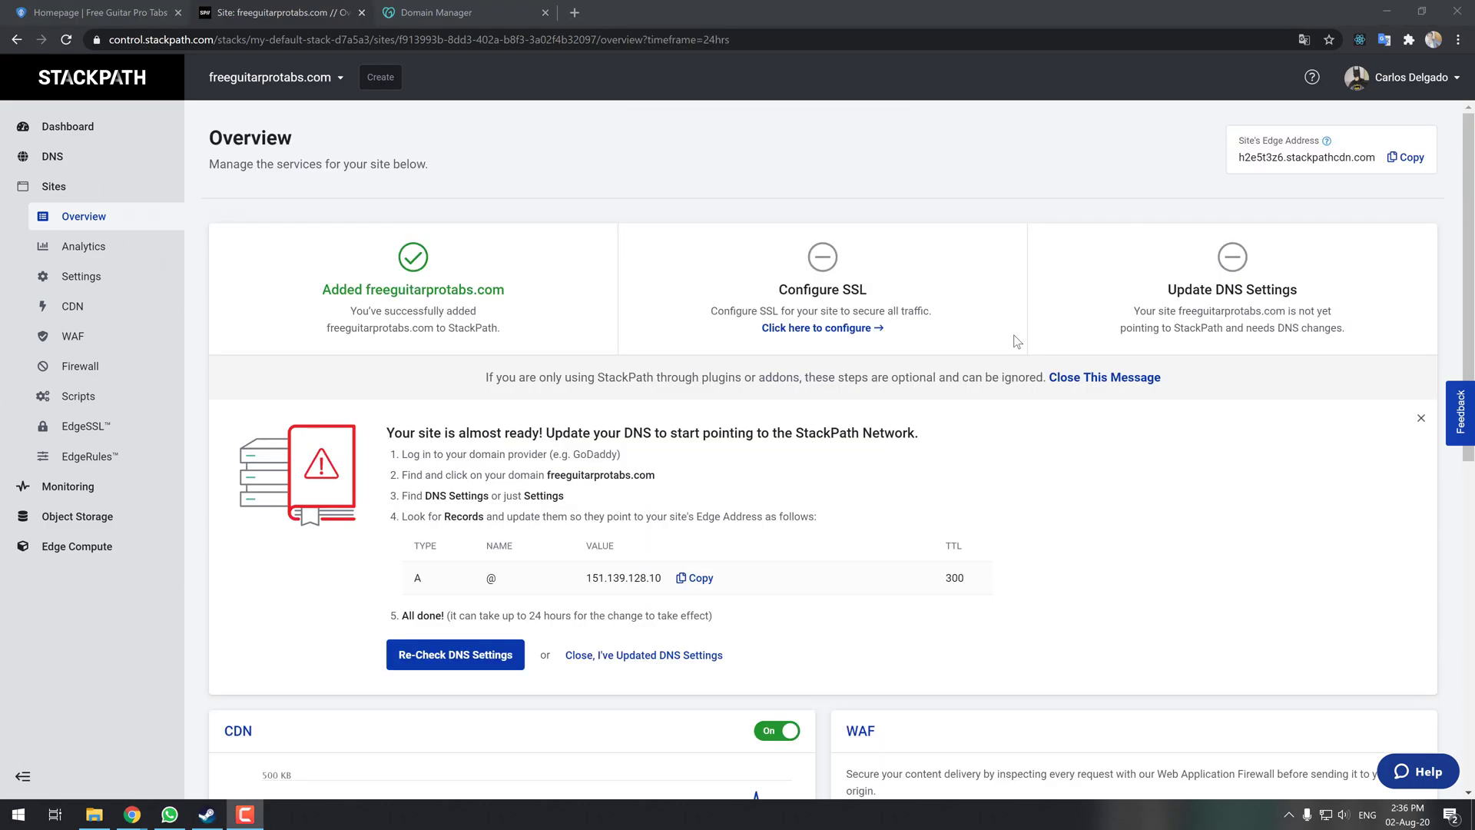
left_click(457, 657)
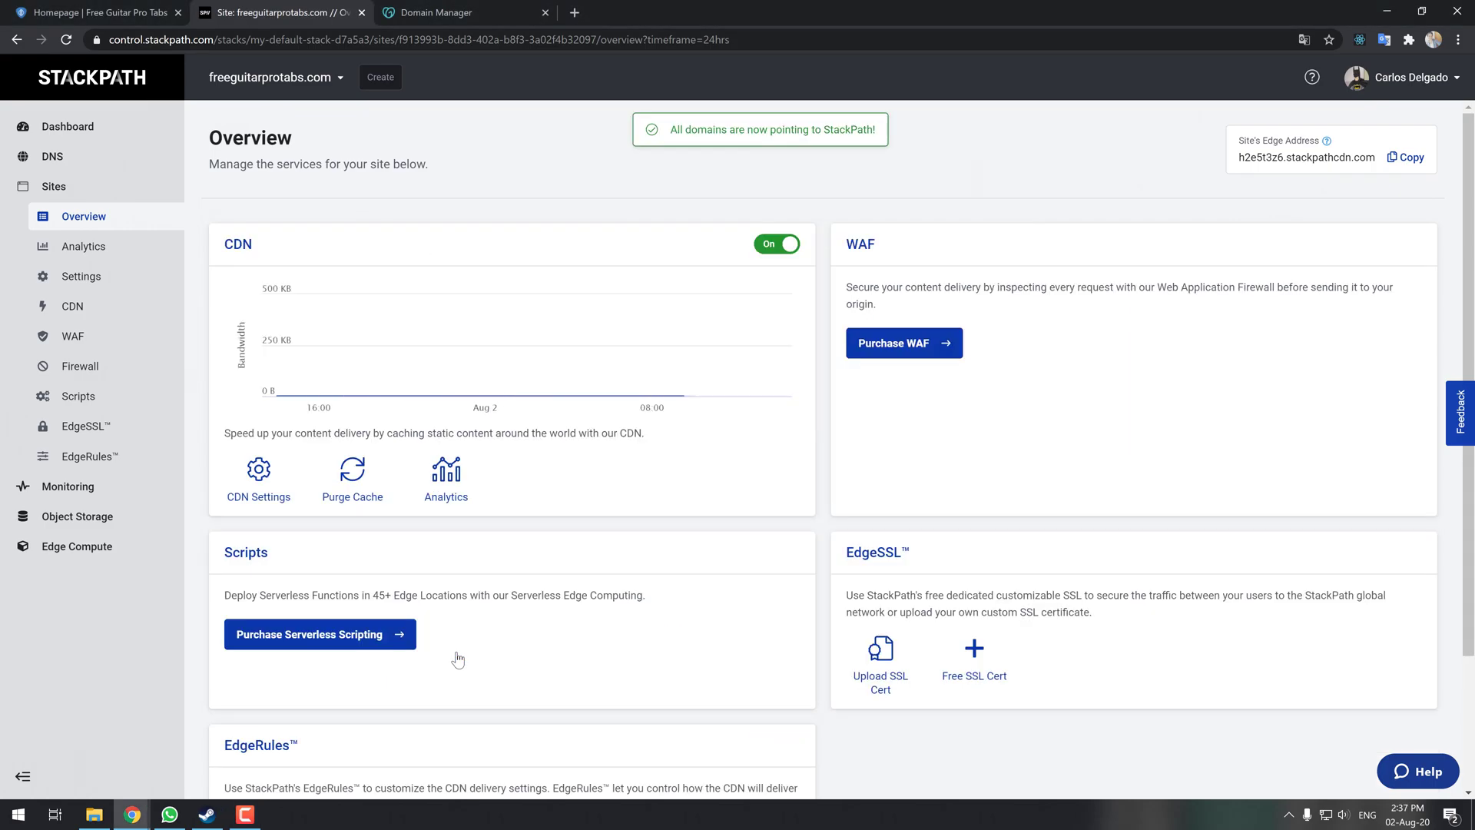
left_click_drag(673, 130, 880, 130)
left_click(920, 157)
Open the site's EdgeSSL settings and start a custom delivery certificate.
left_click(113, 433)
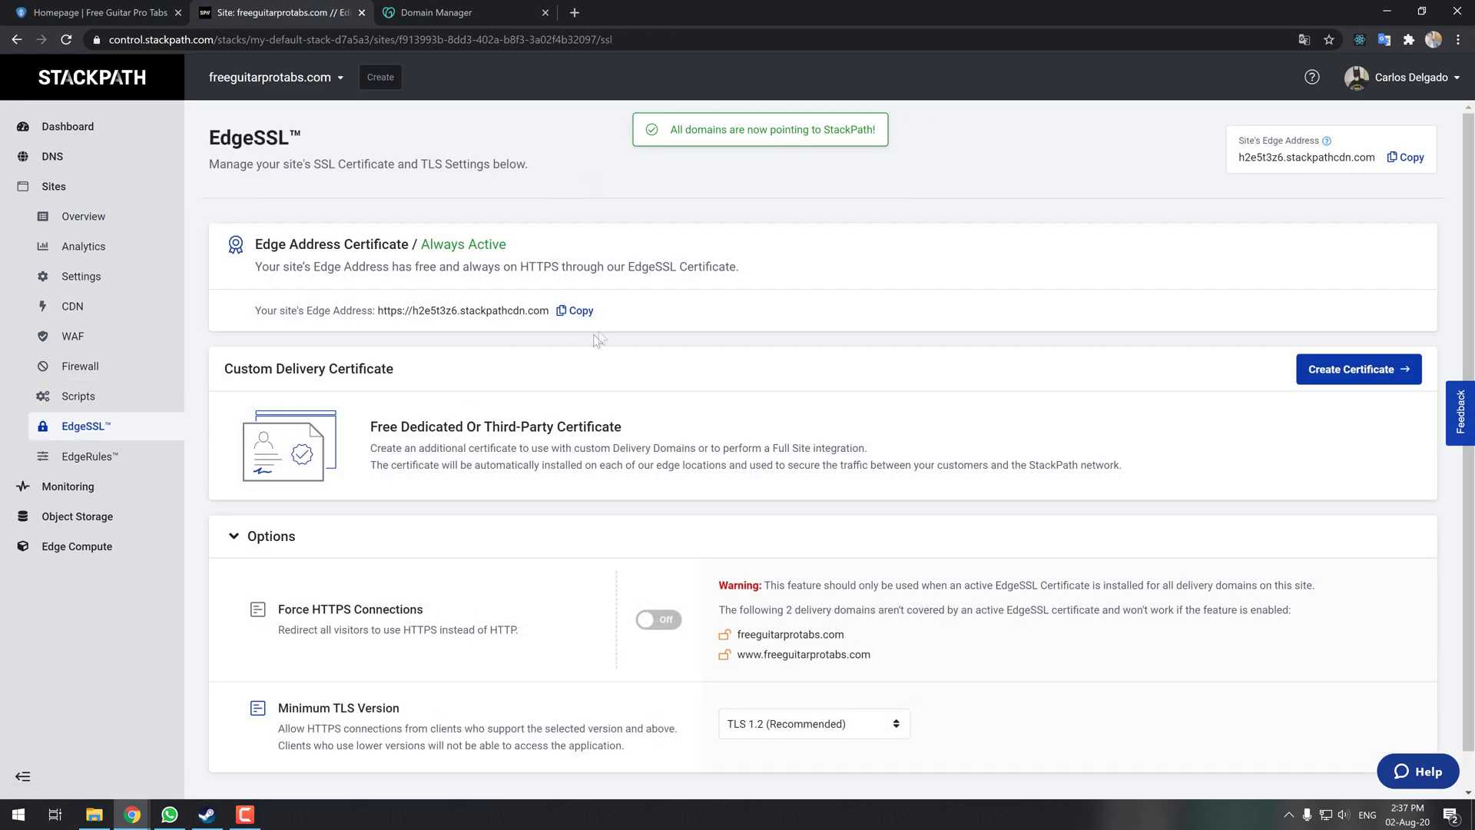
triple_click(218, 370)
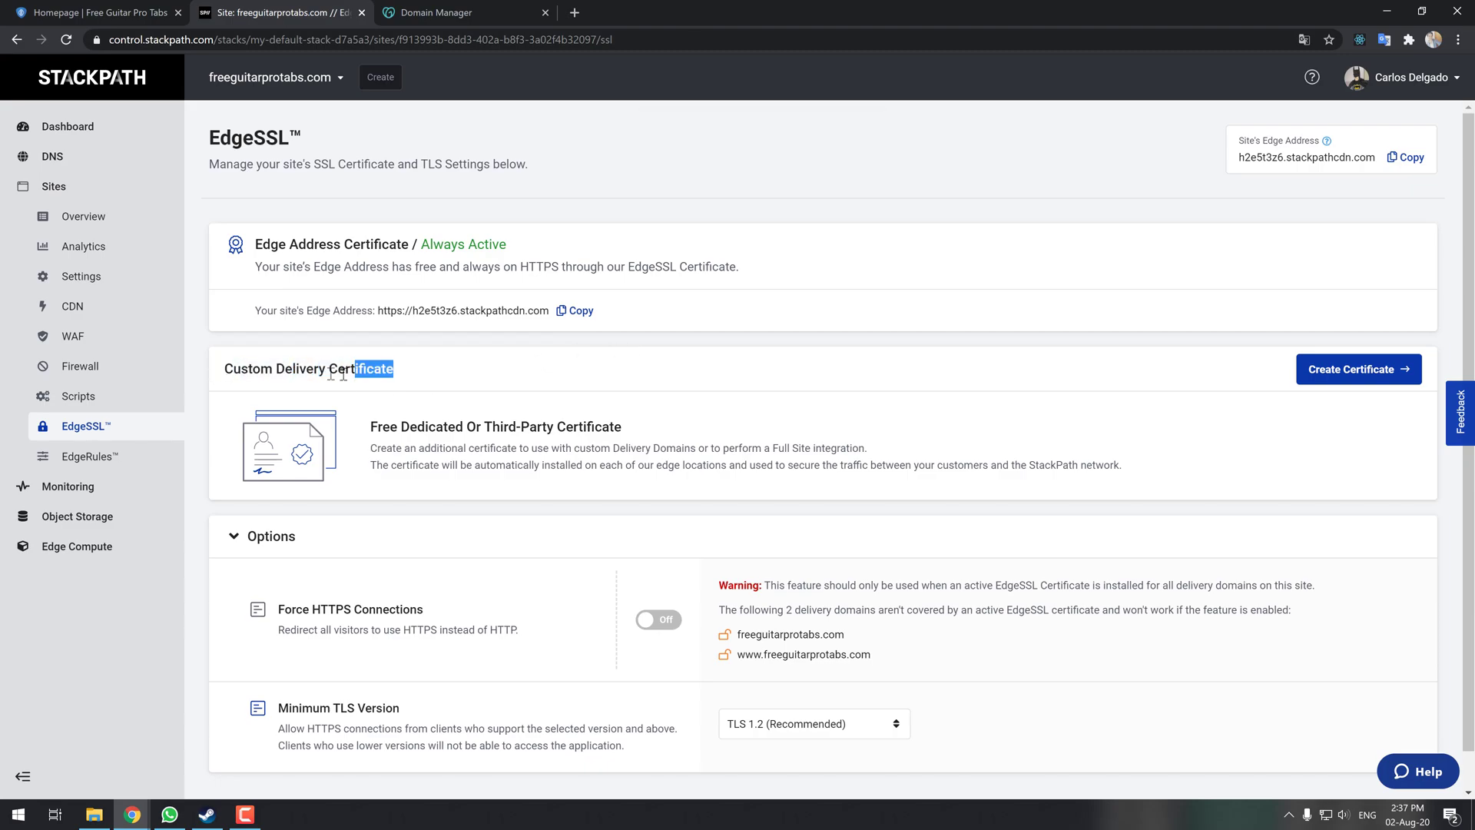
left_click(216, 367)
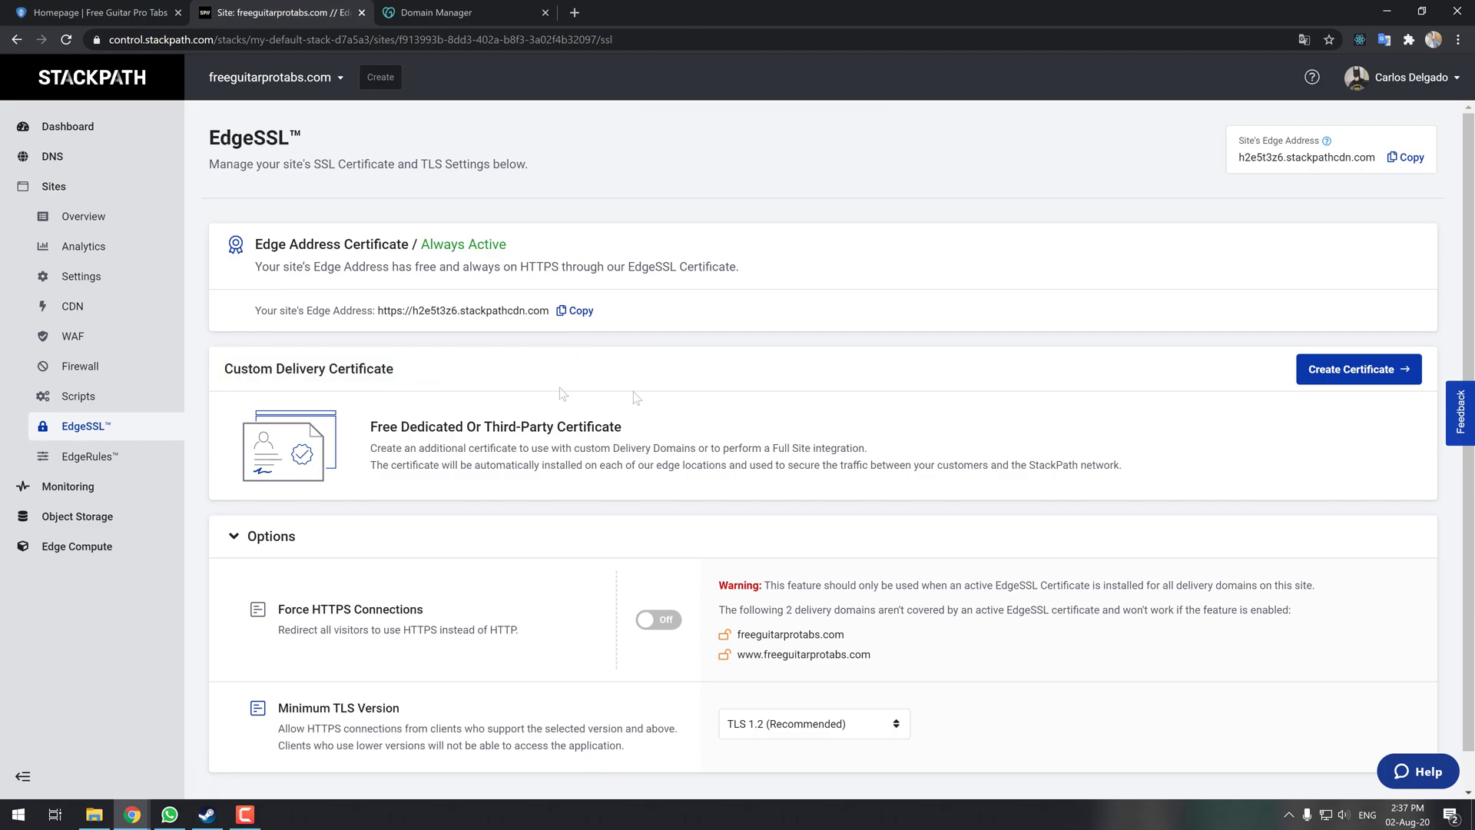
left_click(1329, 377)
left_click(243, 338)
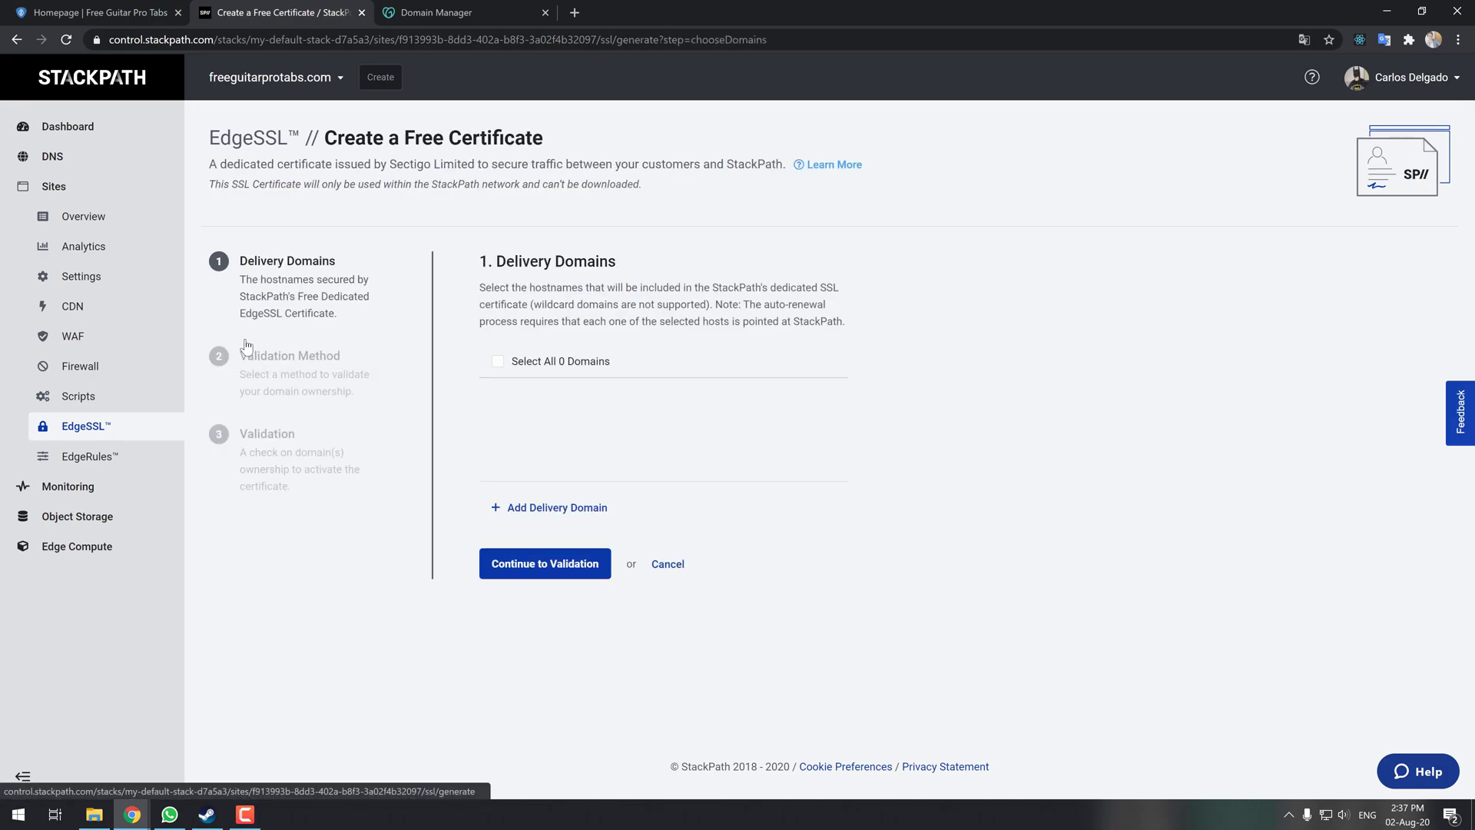
left_click(498, 394)
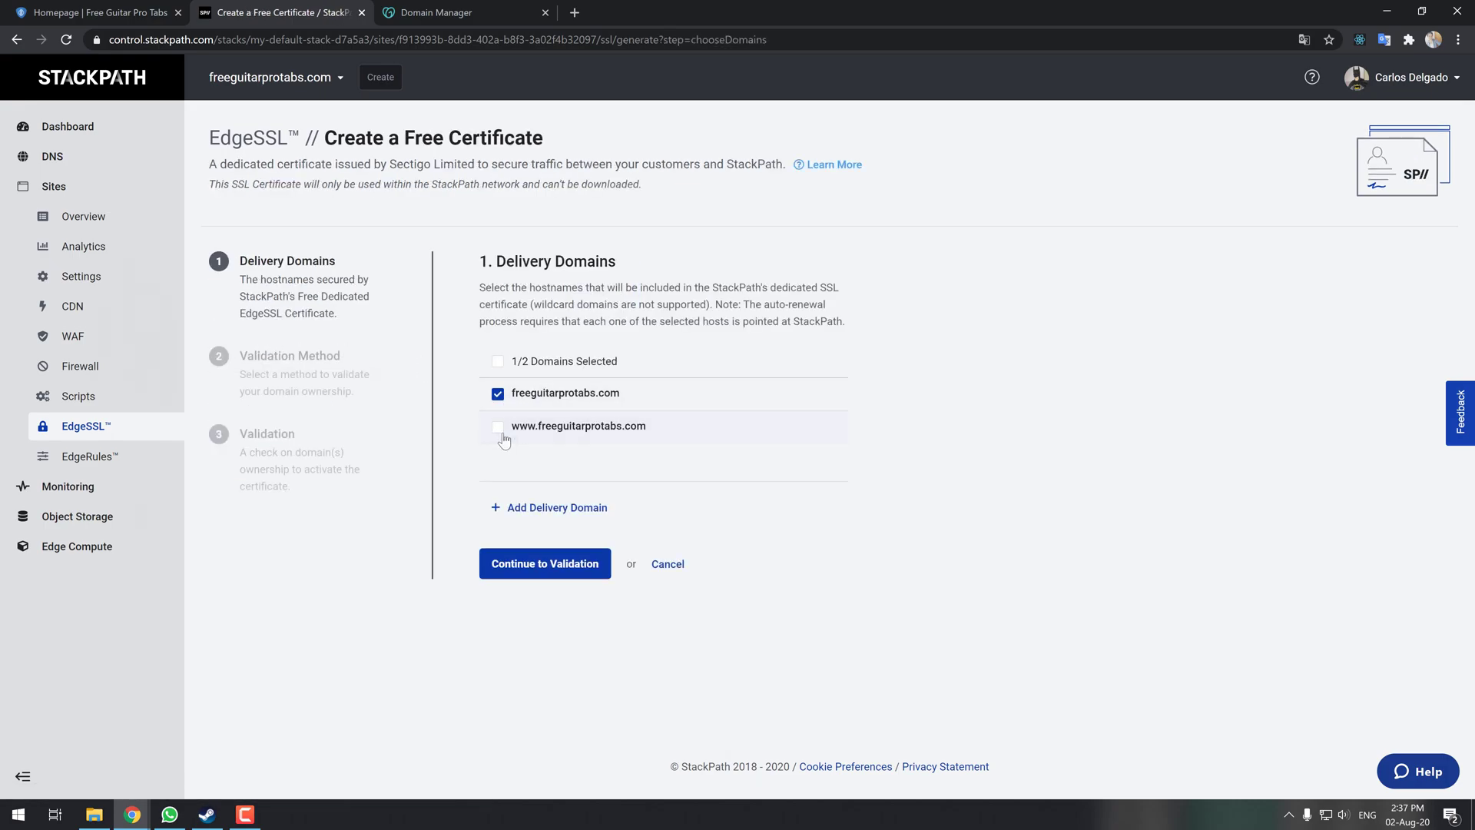
left_click(497, 430)
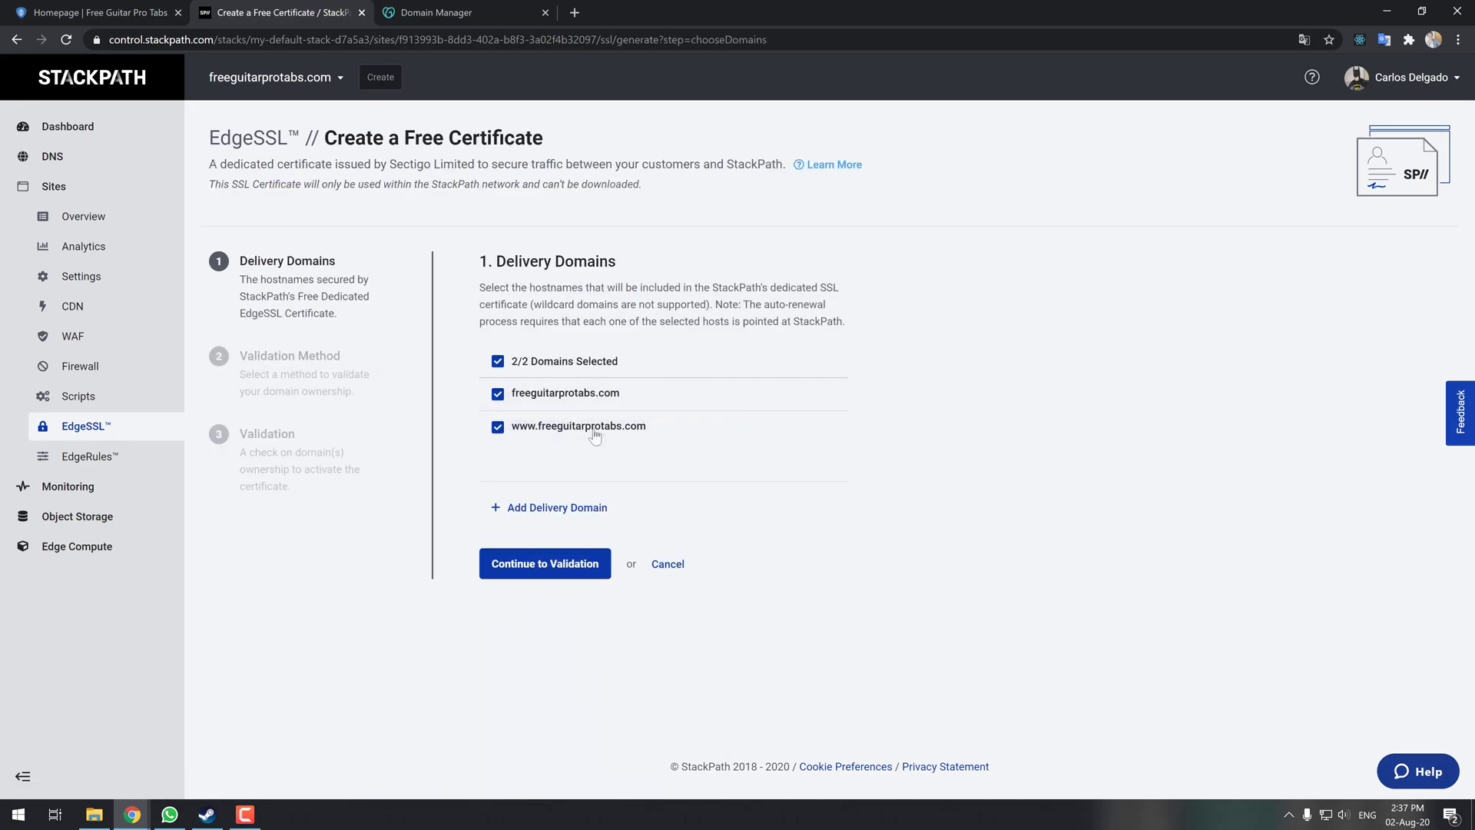
left_click(539, 569)
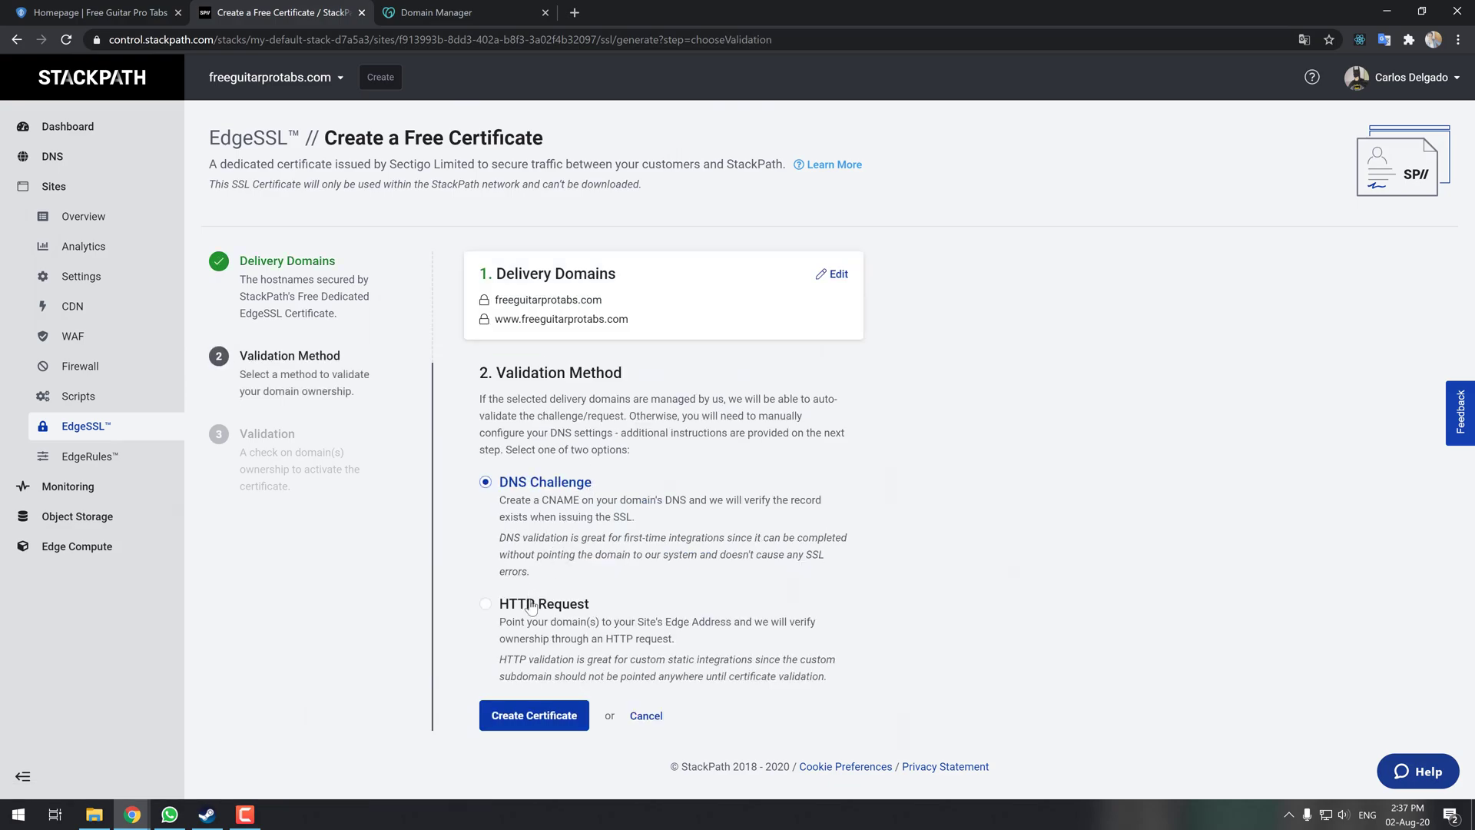
Choose HTTP Request validation, create the certificate, and copy the h2e5t3z6.stackpathcdn.com CNAME target.
left_click(532, 607)
left_click(528, 716)
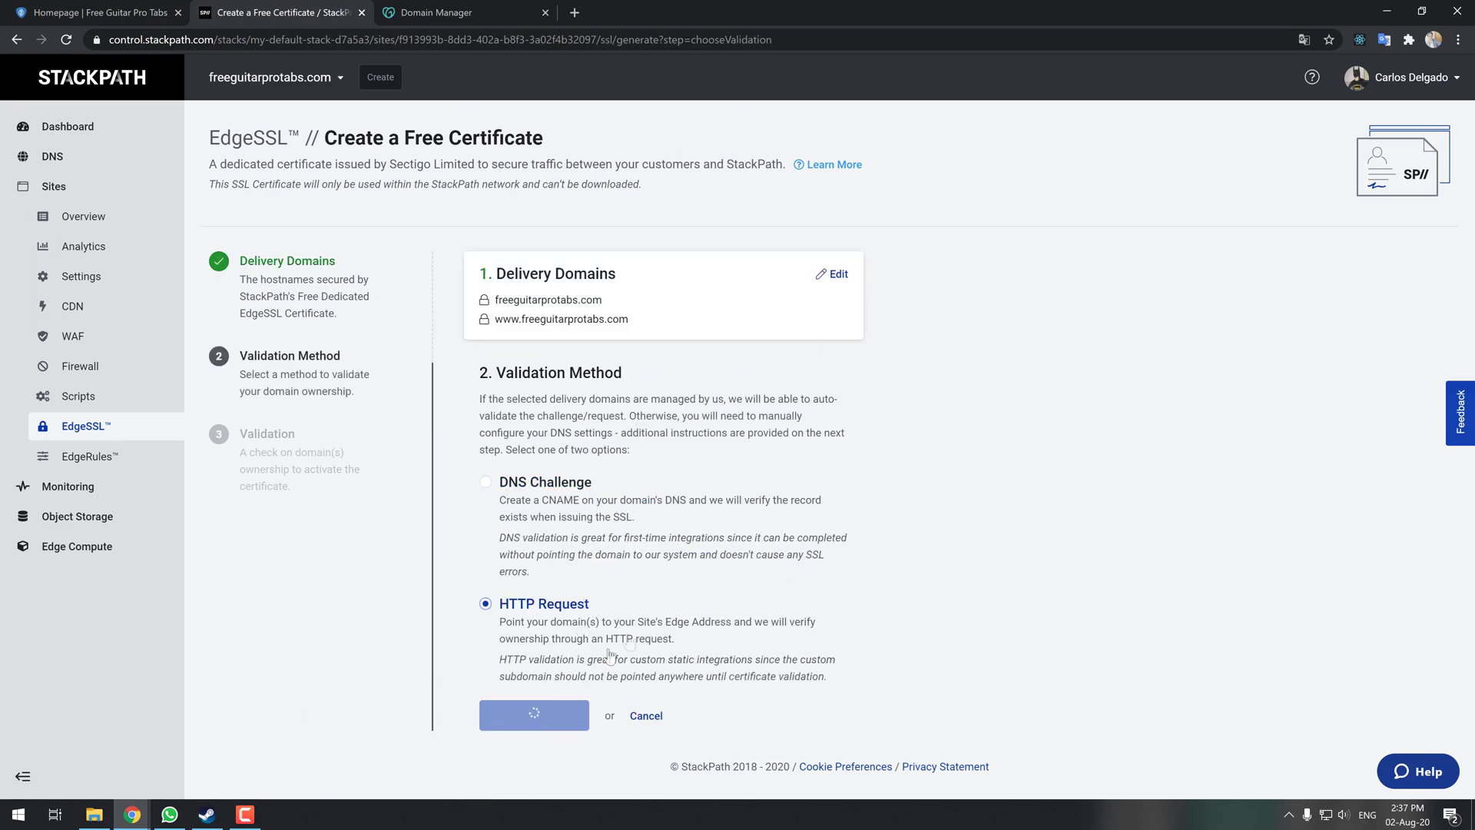
scroll(744, 520, "down", 2)
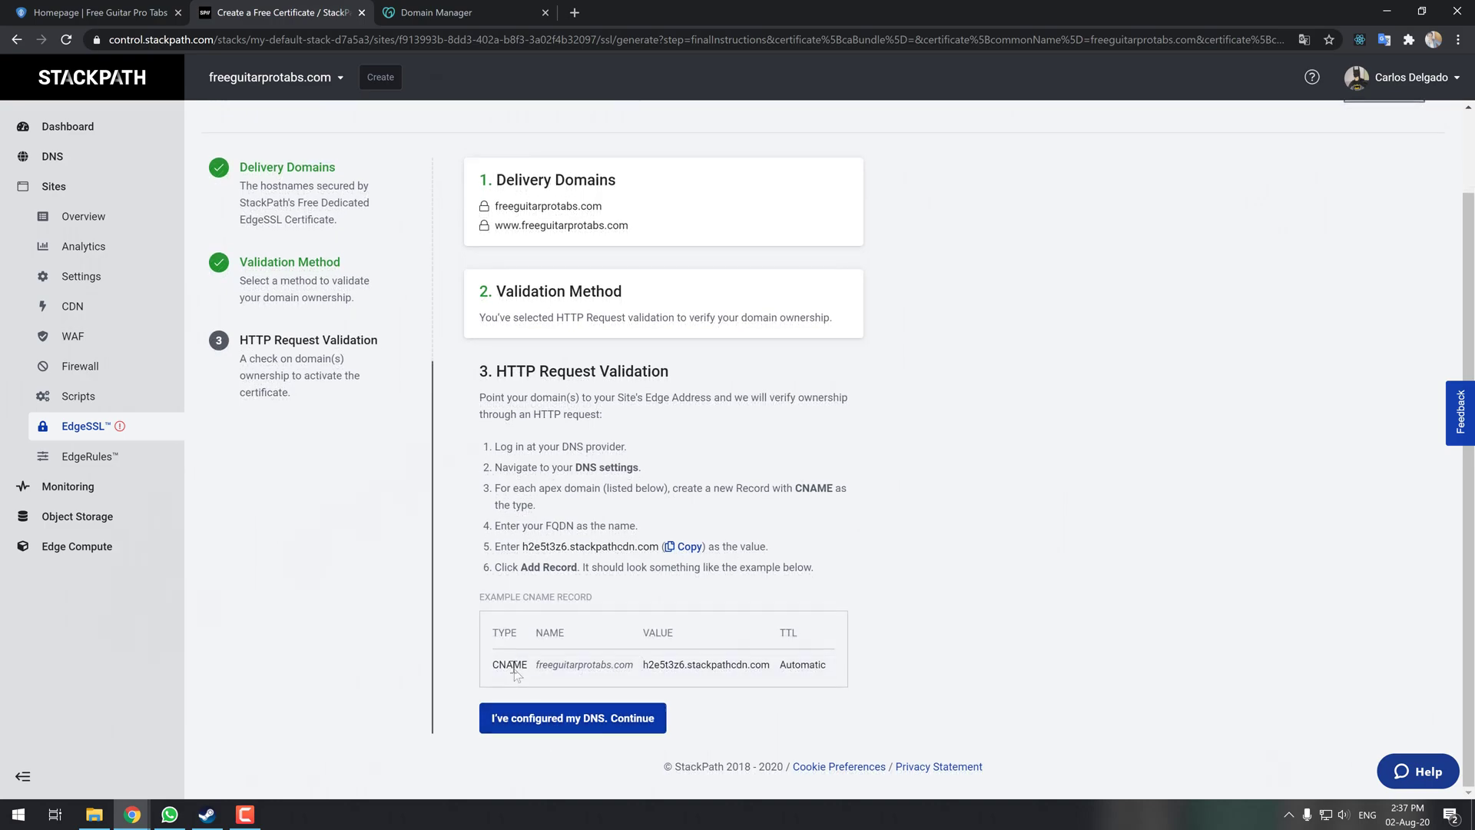
left_click_drag(494, 664, 642, 667)
key("ctrl+c")
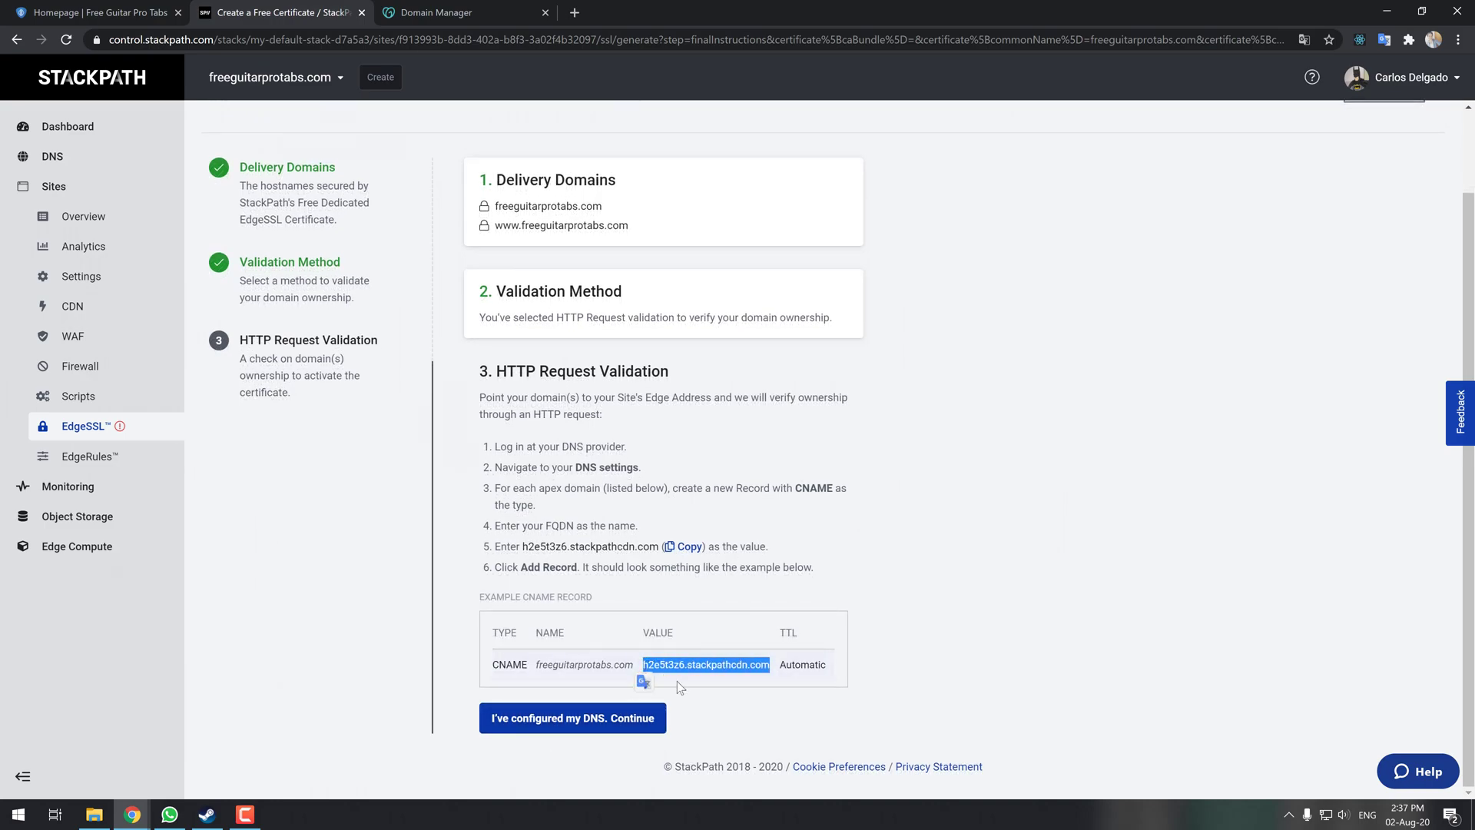
In GoDaddy, add a new CNAME record with host freeguitarprotabs.com.
left_click(465, 13)
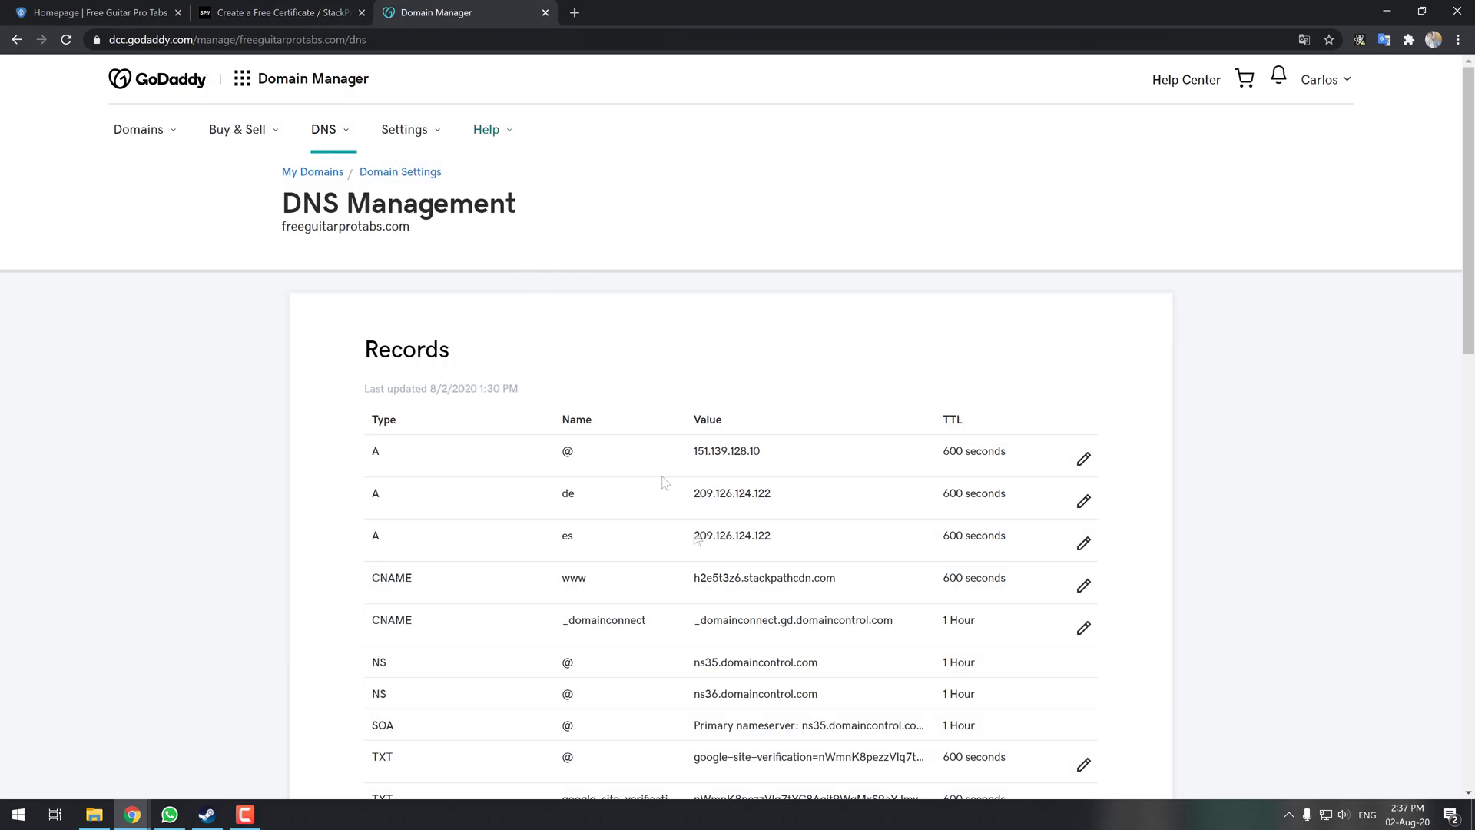
scroll(762, 565, "down", 5)
left_click(1079, 510)
left_click(484, 551)
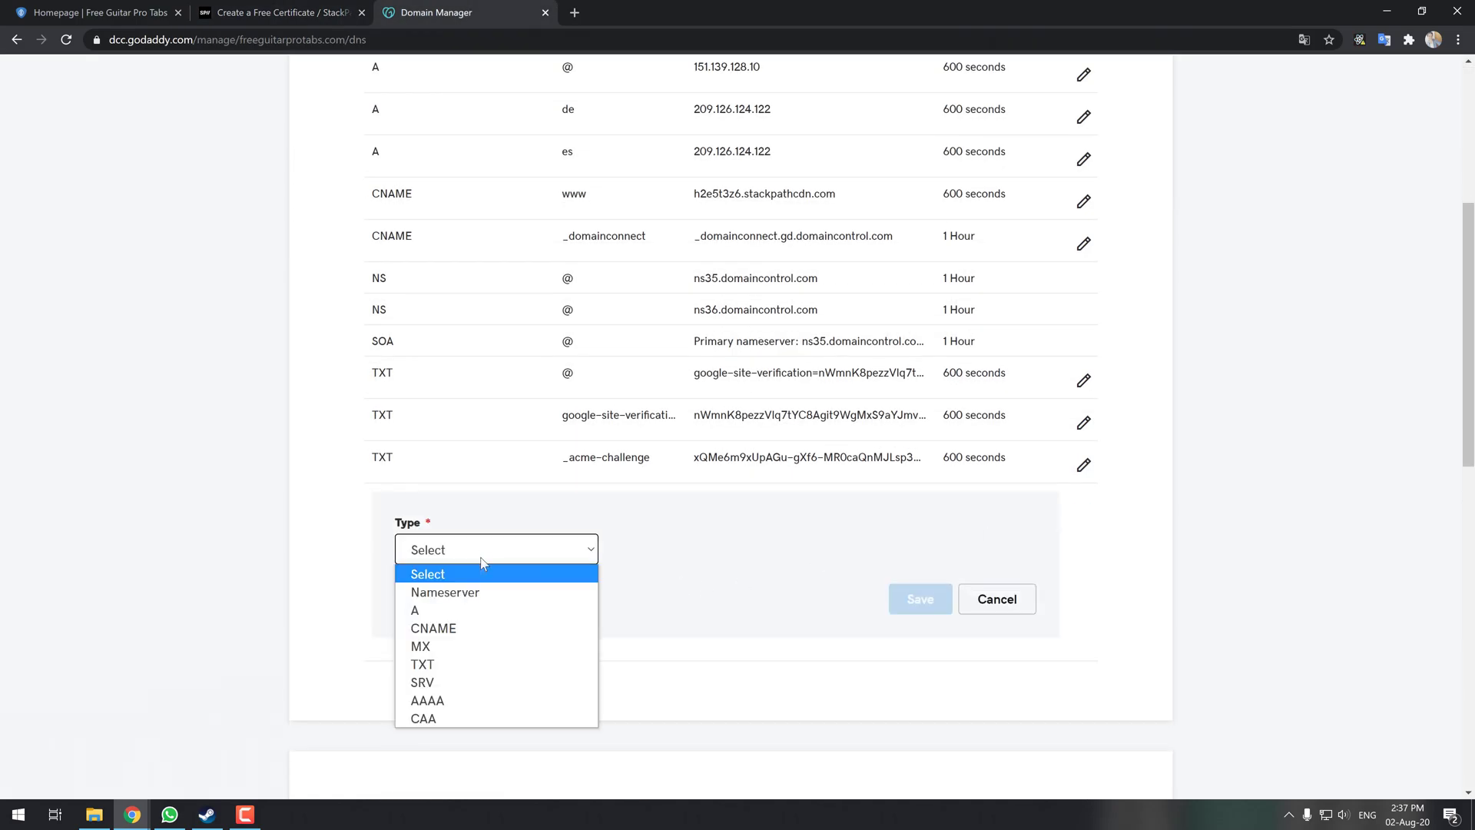
left_click(468, 635)
left_click(674, 543)
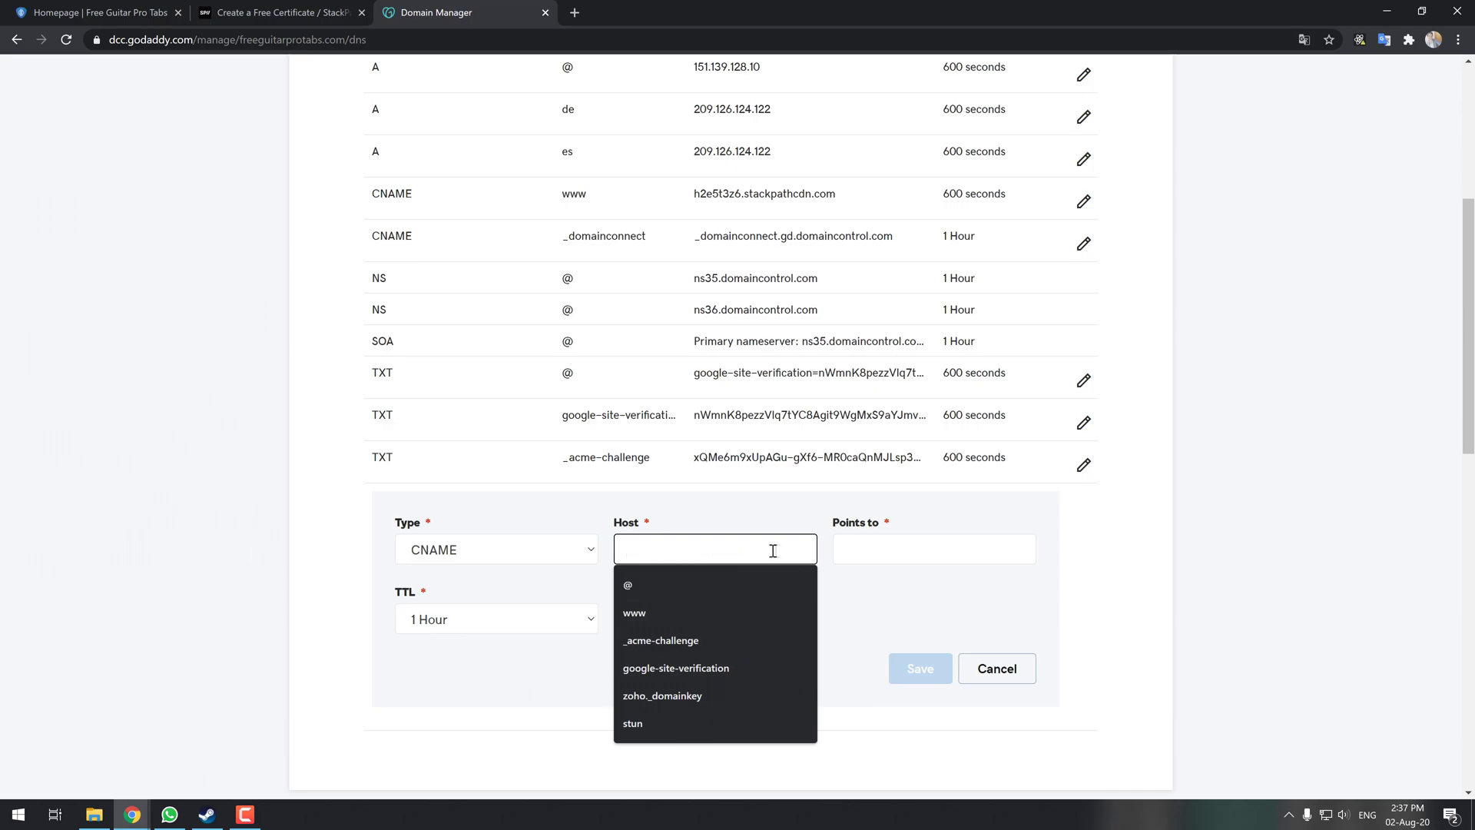
type("freeguita")
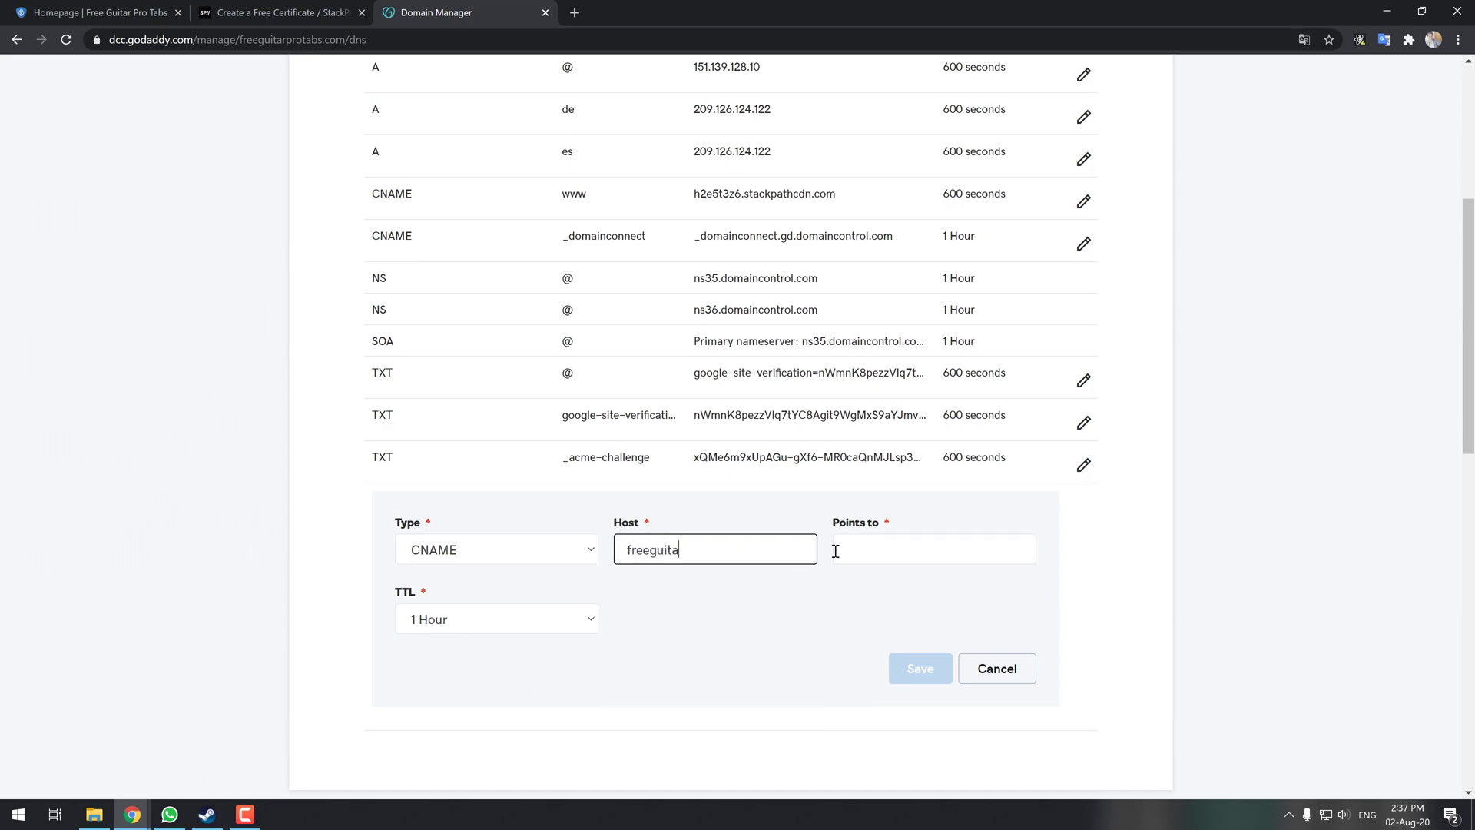
type("rprotabs.com")
Point it to h2e5t3z6.stackpathcdn.com with a 600-second TTL, save, and return to StackPath.
left_click(835, 551)
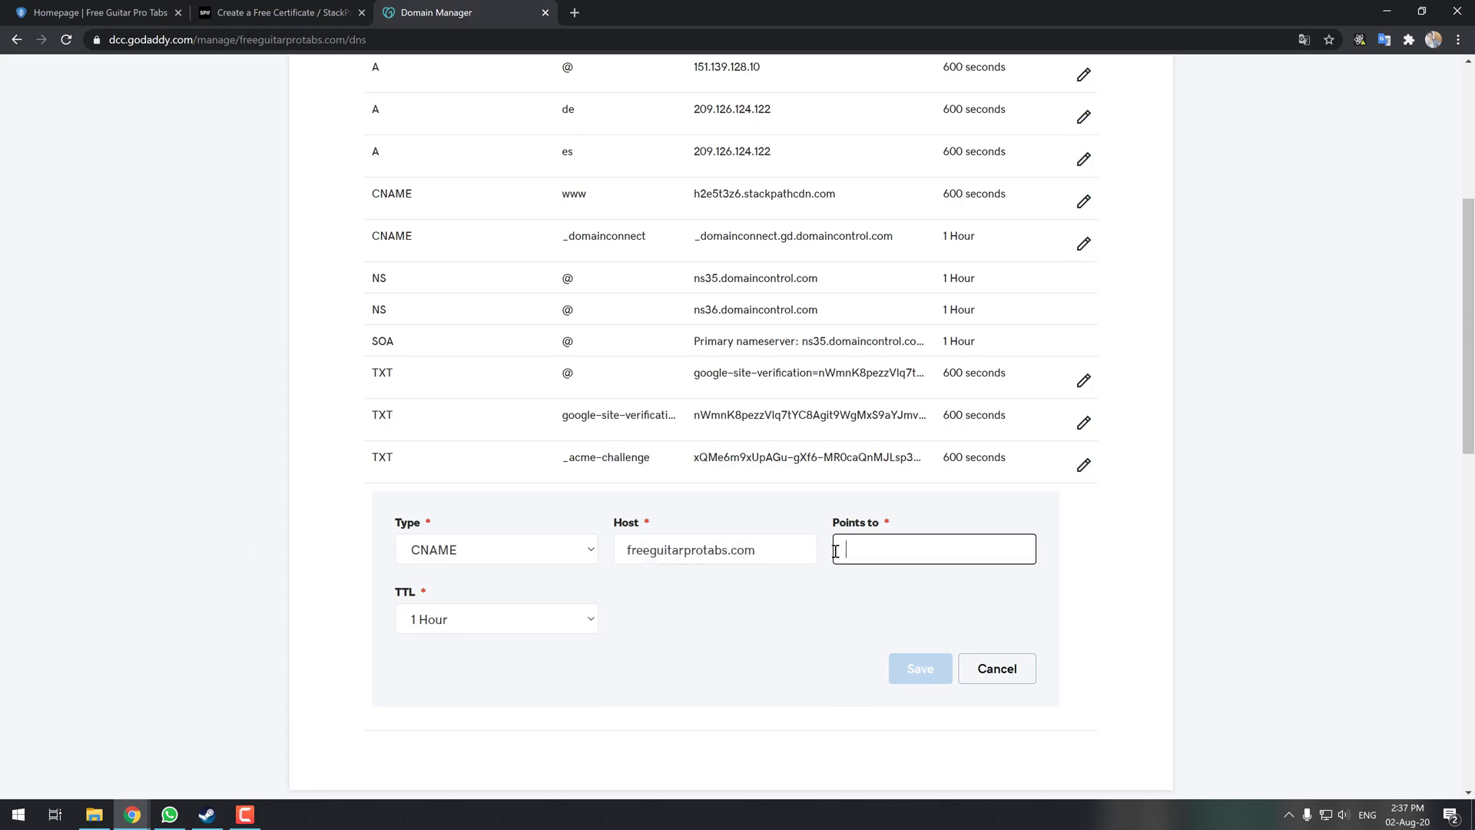
key("ctrl+v")
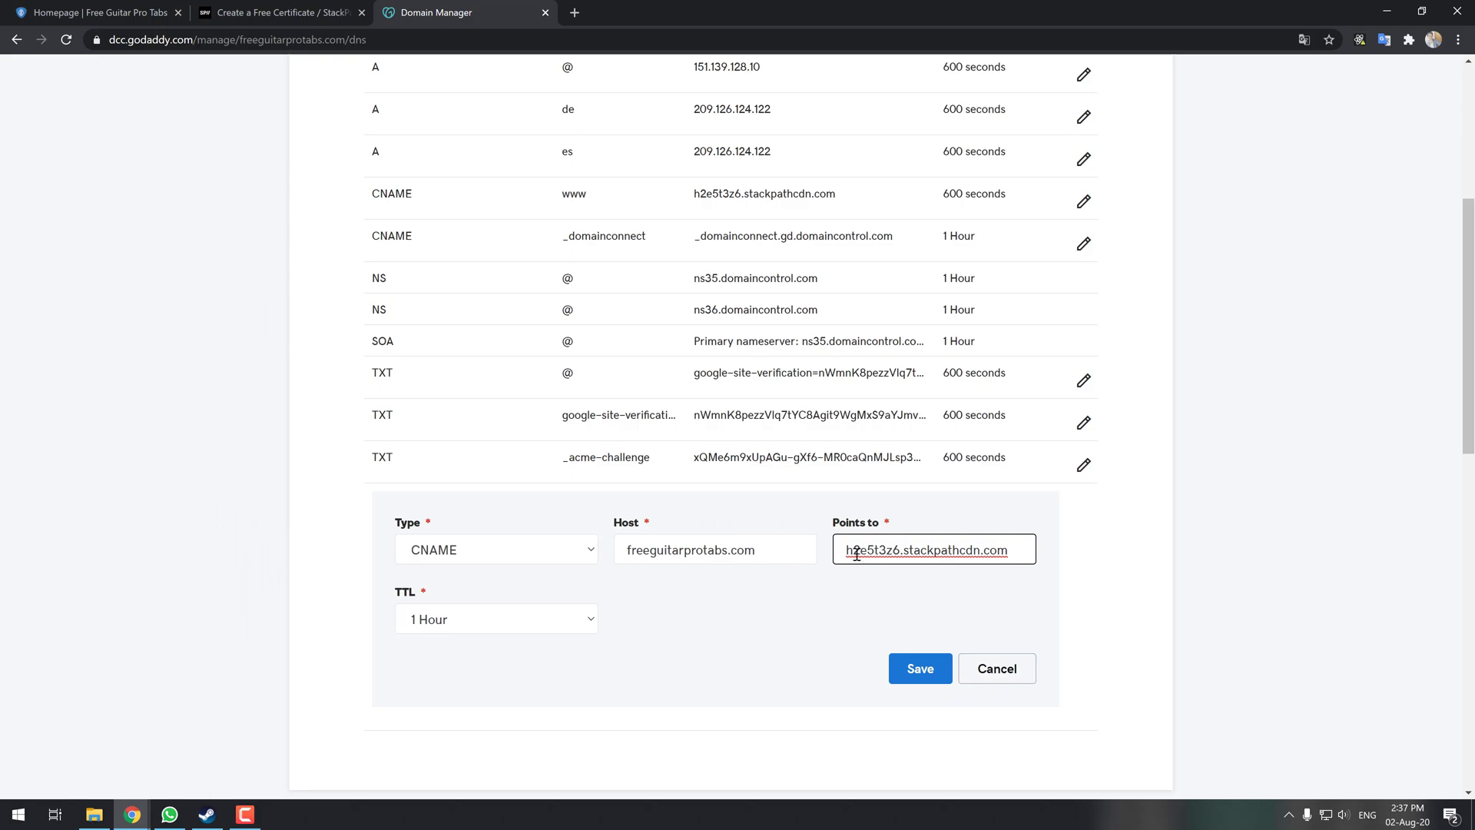
left_click(580, 618)
left_click(471, 734)
key("ctrl+a")
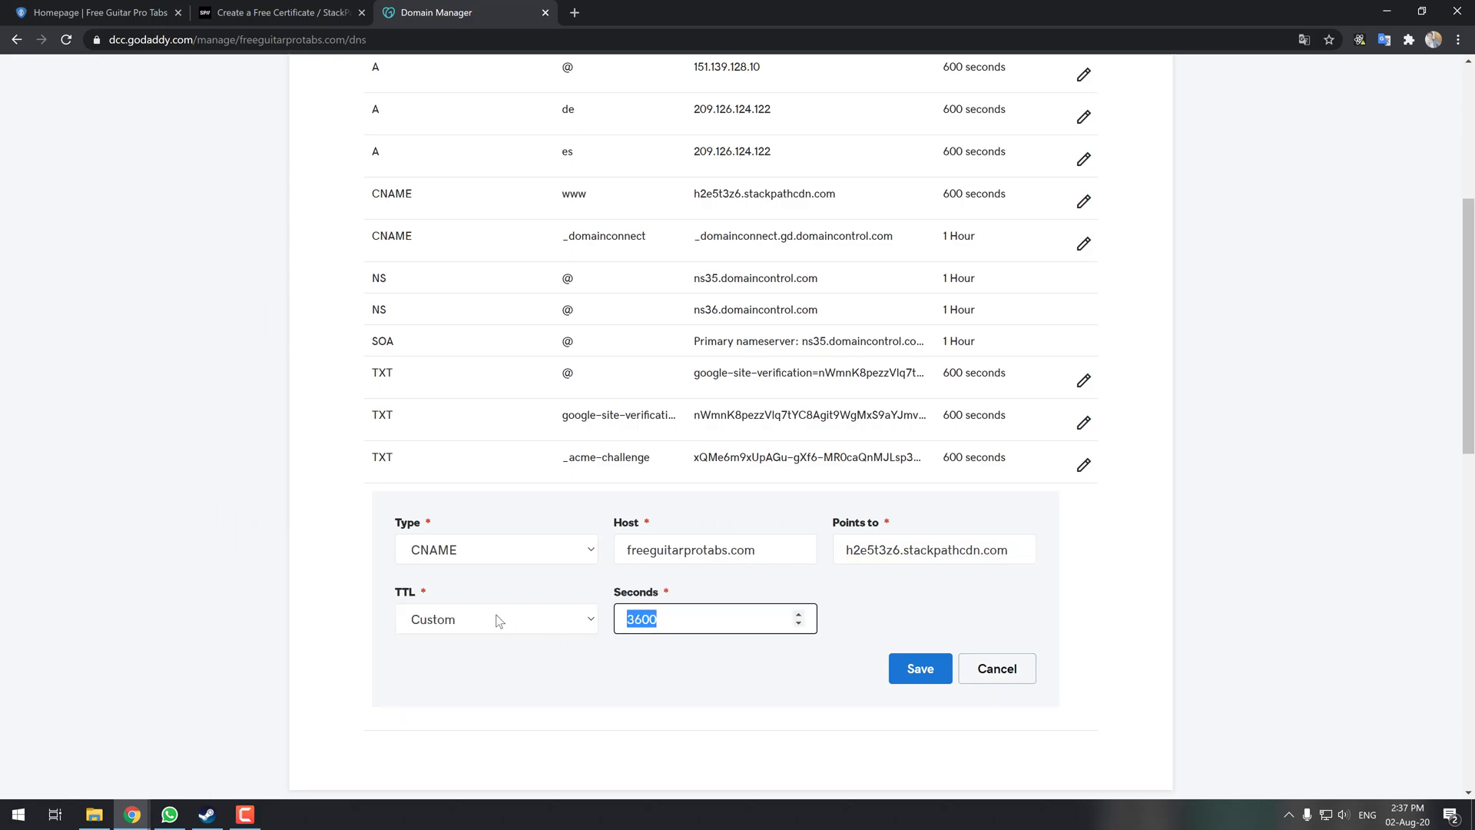
type("600")
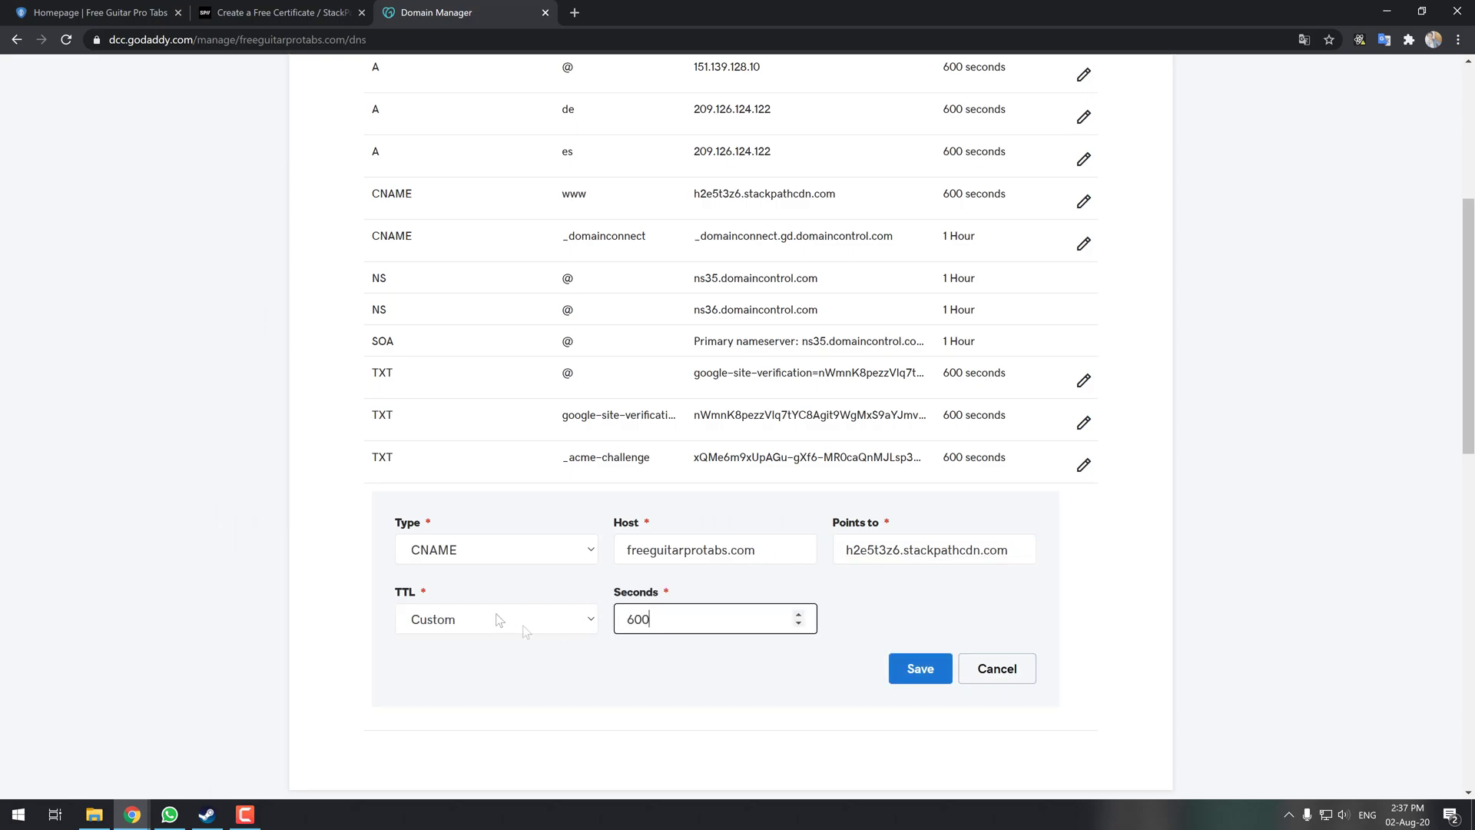
left_click(909, 668)
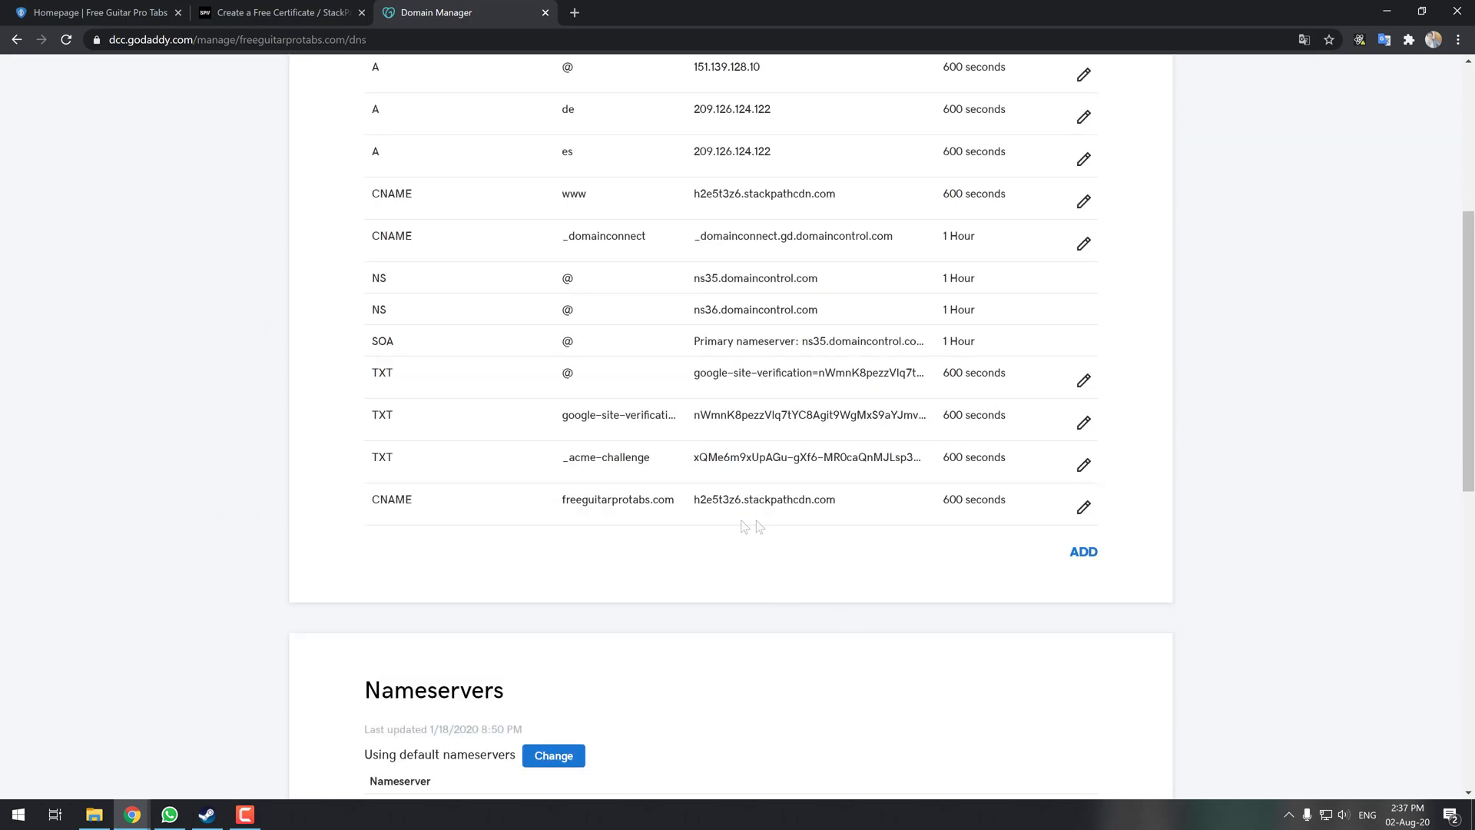
scroll(756, 527, "up", 1)
left_click_drag(369, 578, 1127, 593)
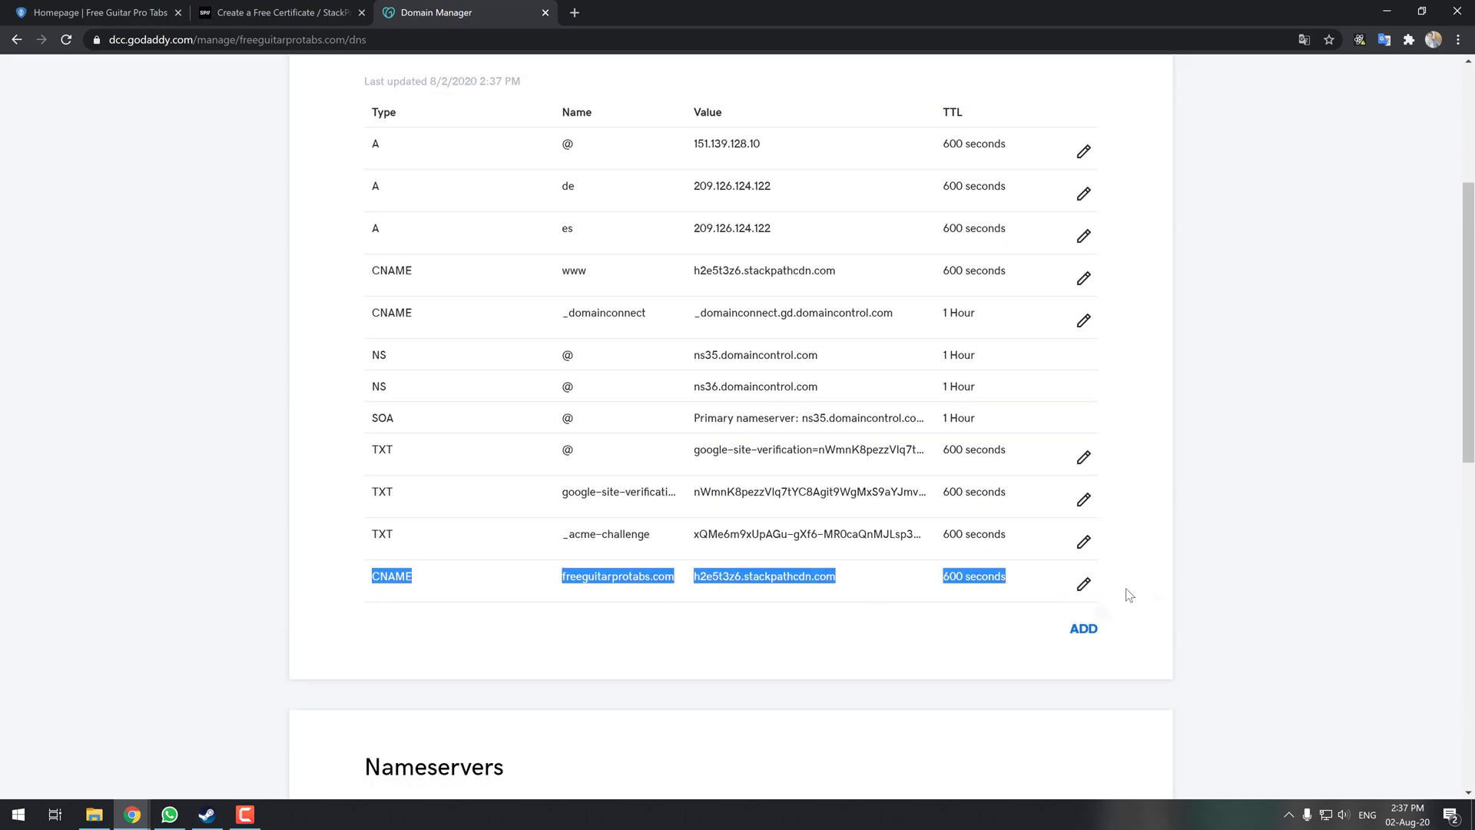
left_click(294, 11)
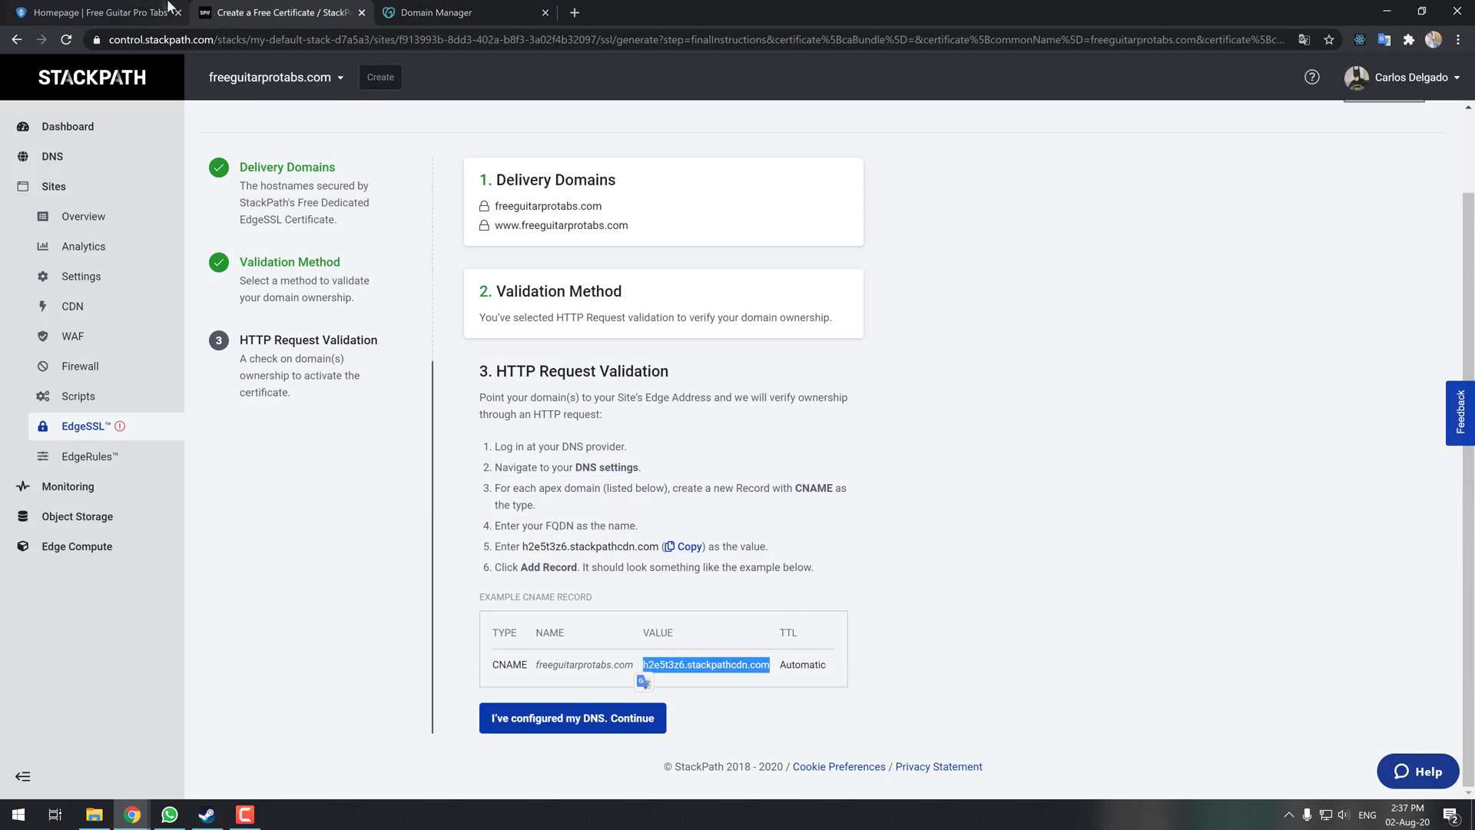
Confirm the DNS is configured and view the now-active Sectigo certificate status.
left_click(600, 668)
left_click(580, 727)
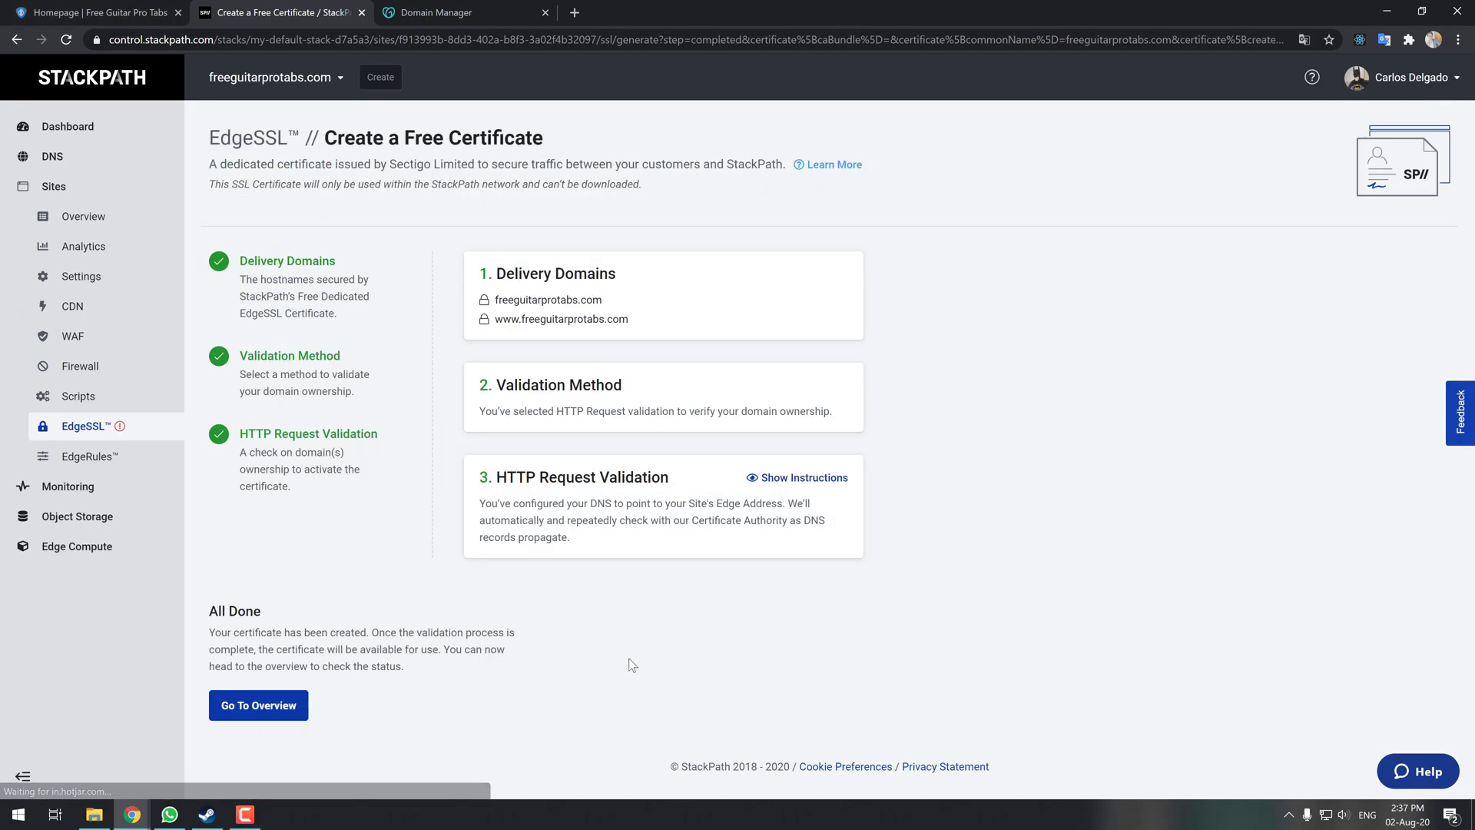
left_click(282, 696)
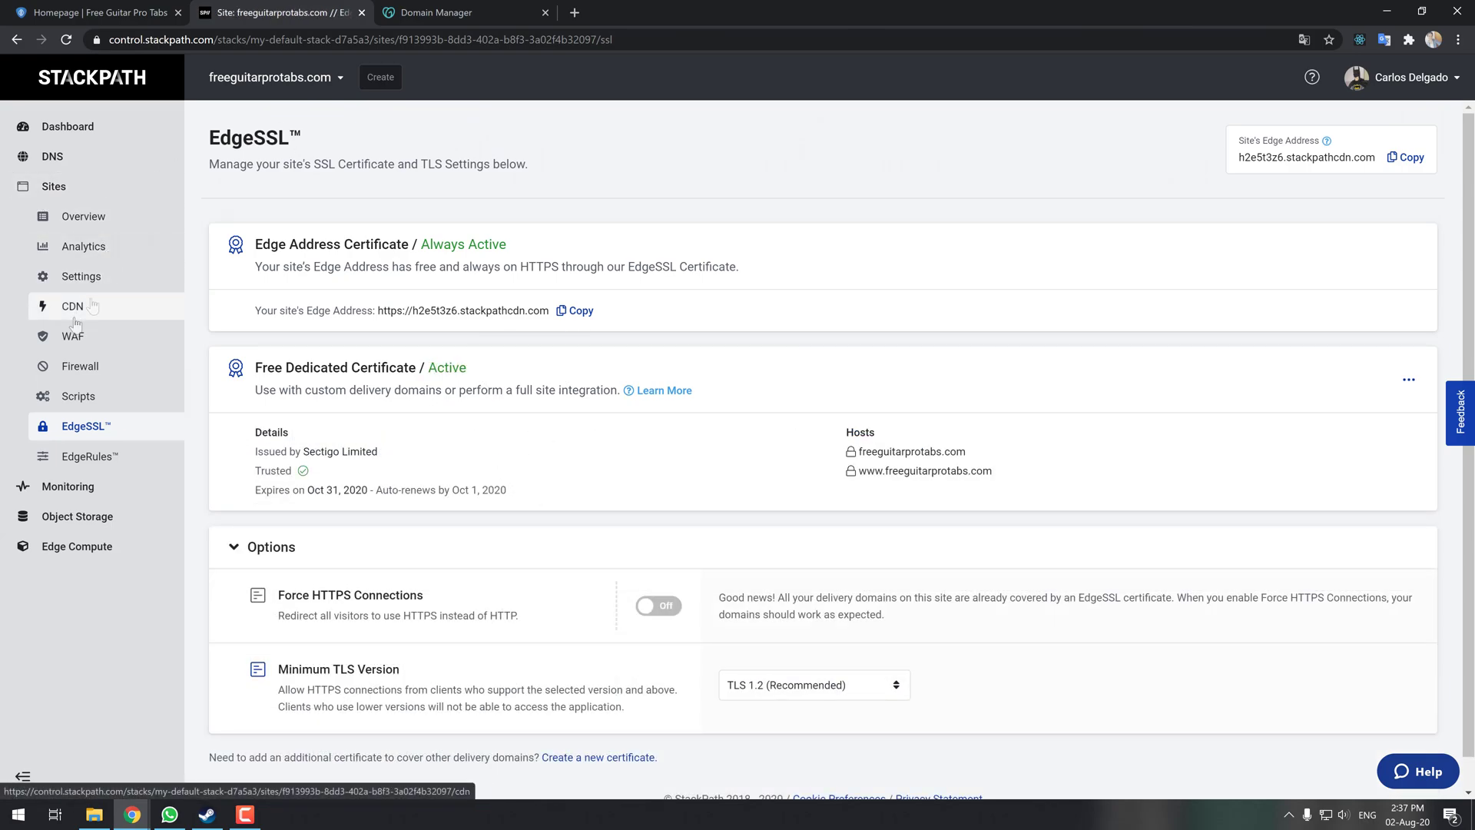
Open the freeguitarprotabs.com site overview from the Sites list.
left_click(77, 222)
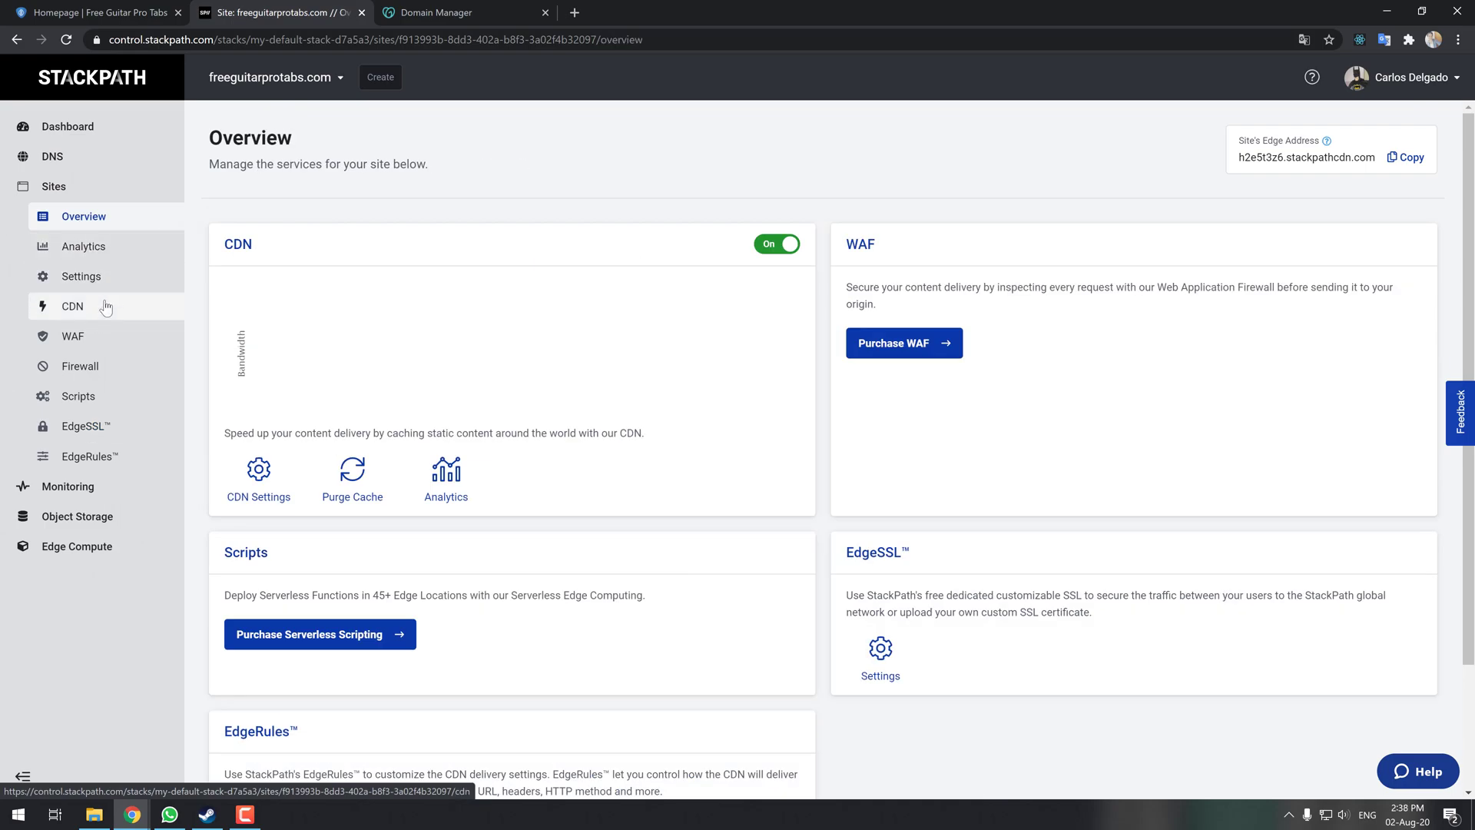
left_click(86, 196)
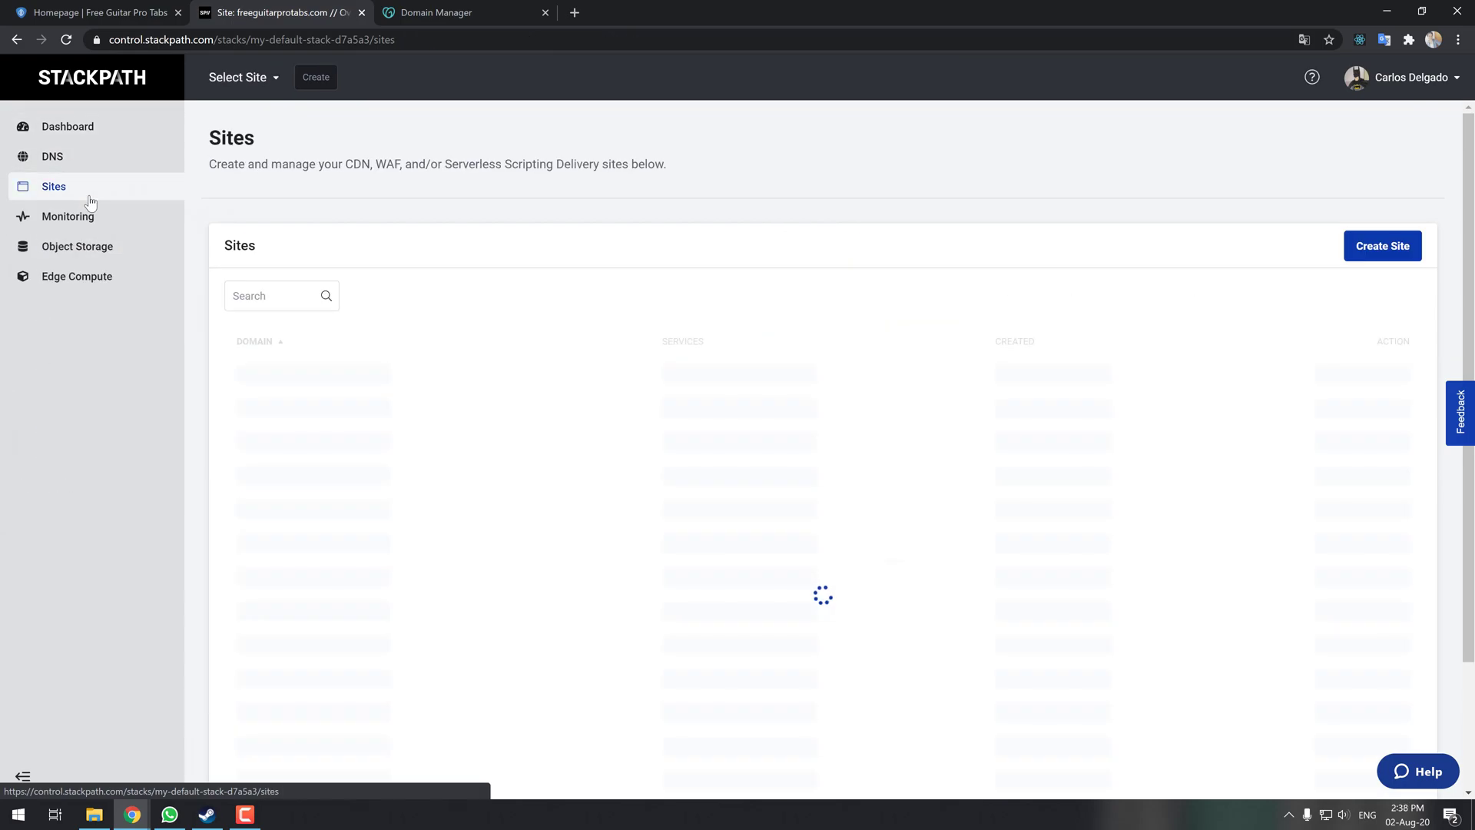
left_click(323, 410)
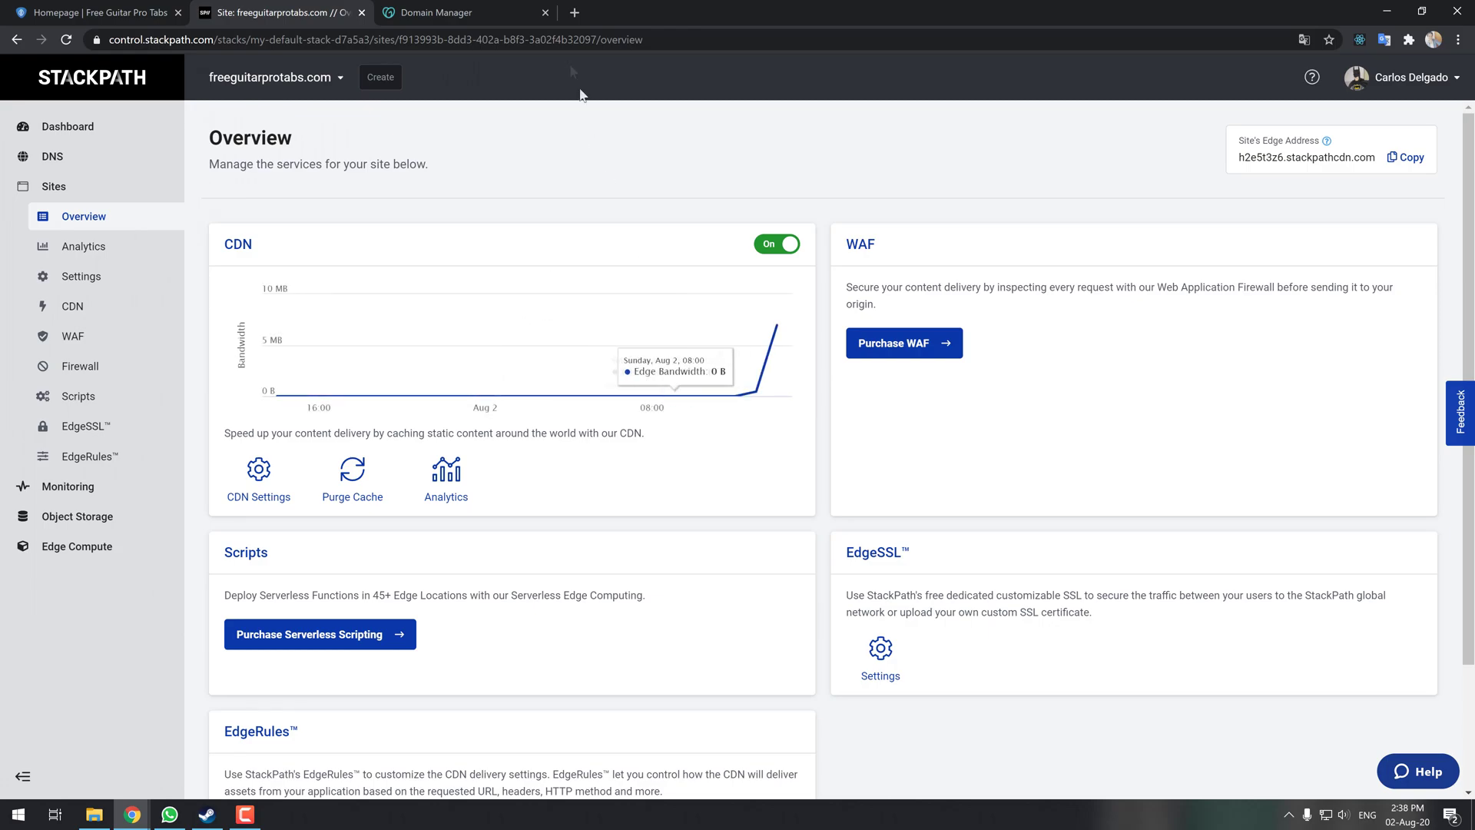
Load freeguitarprotabs.com in a new Incognito window.
left_click(575, 12)
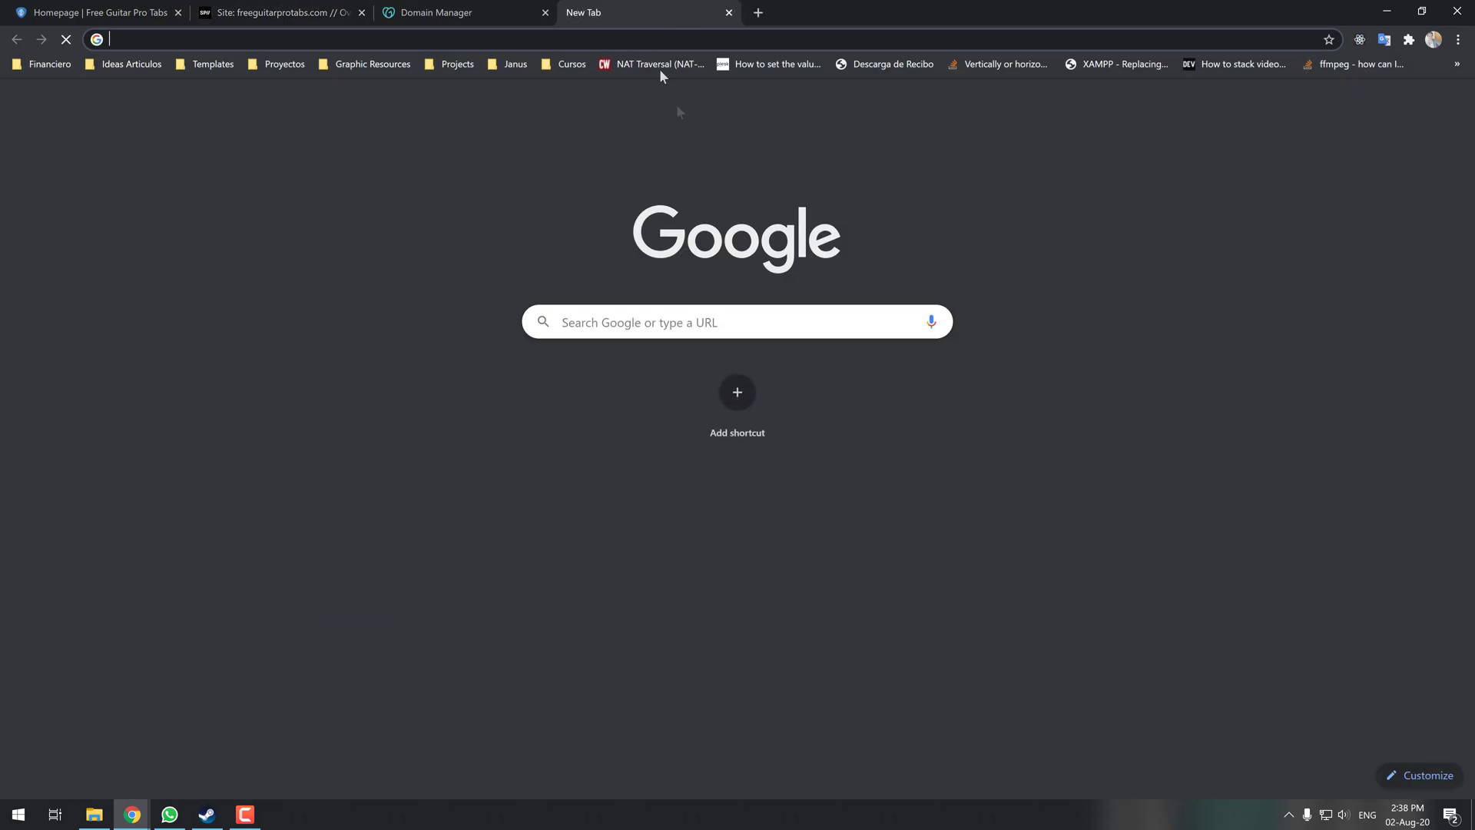
key("ctrl+shift+n")
type("free")
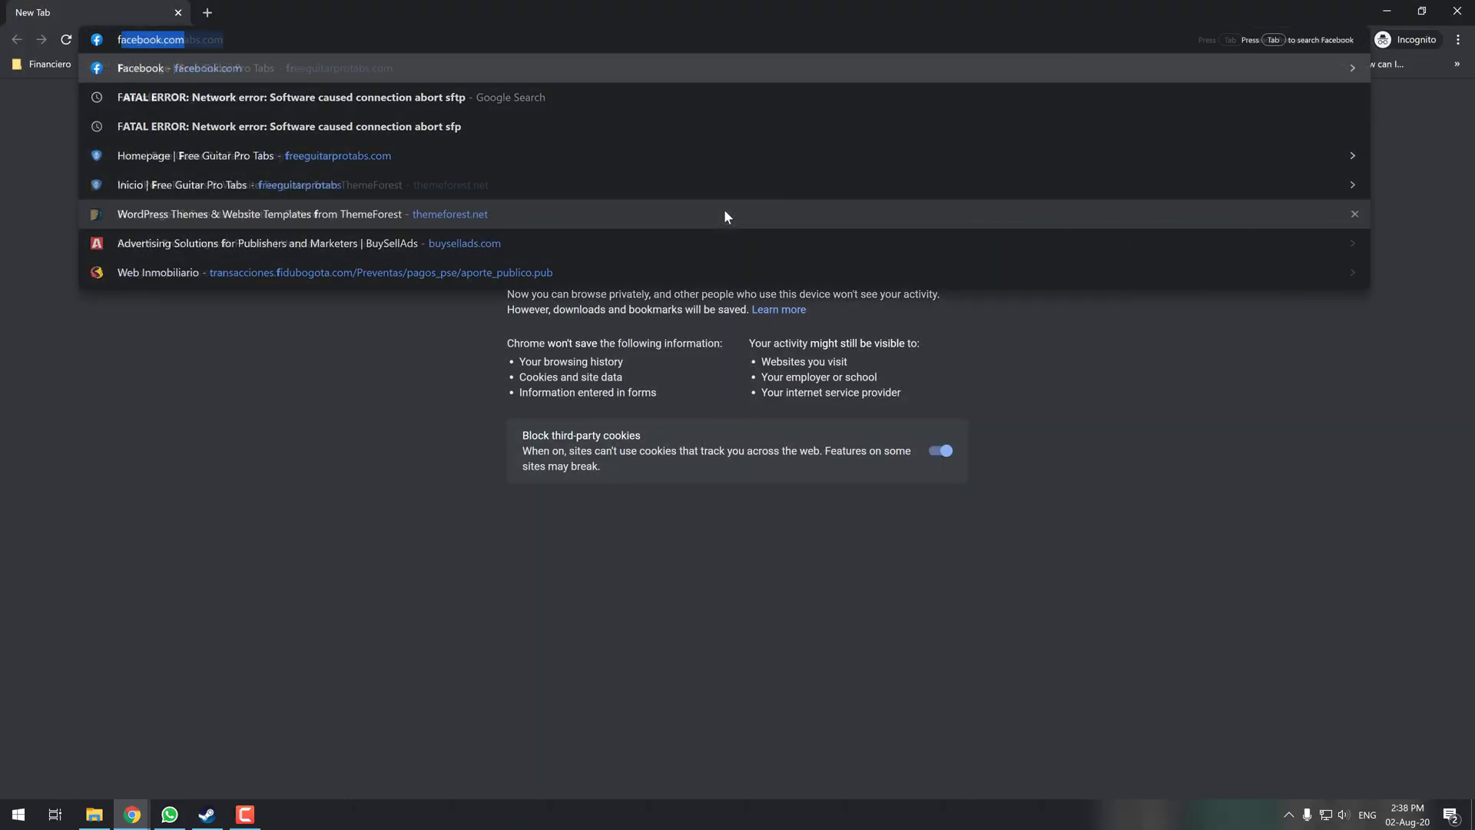
key("Return")
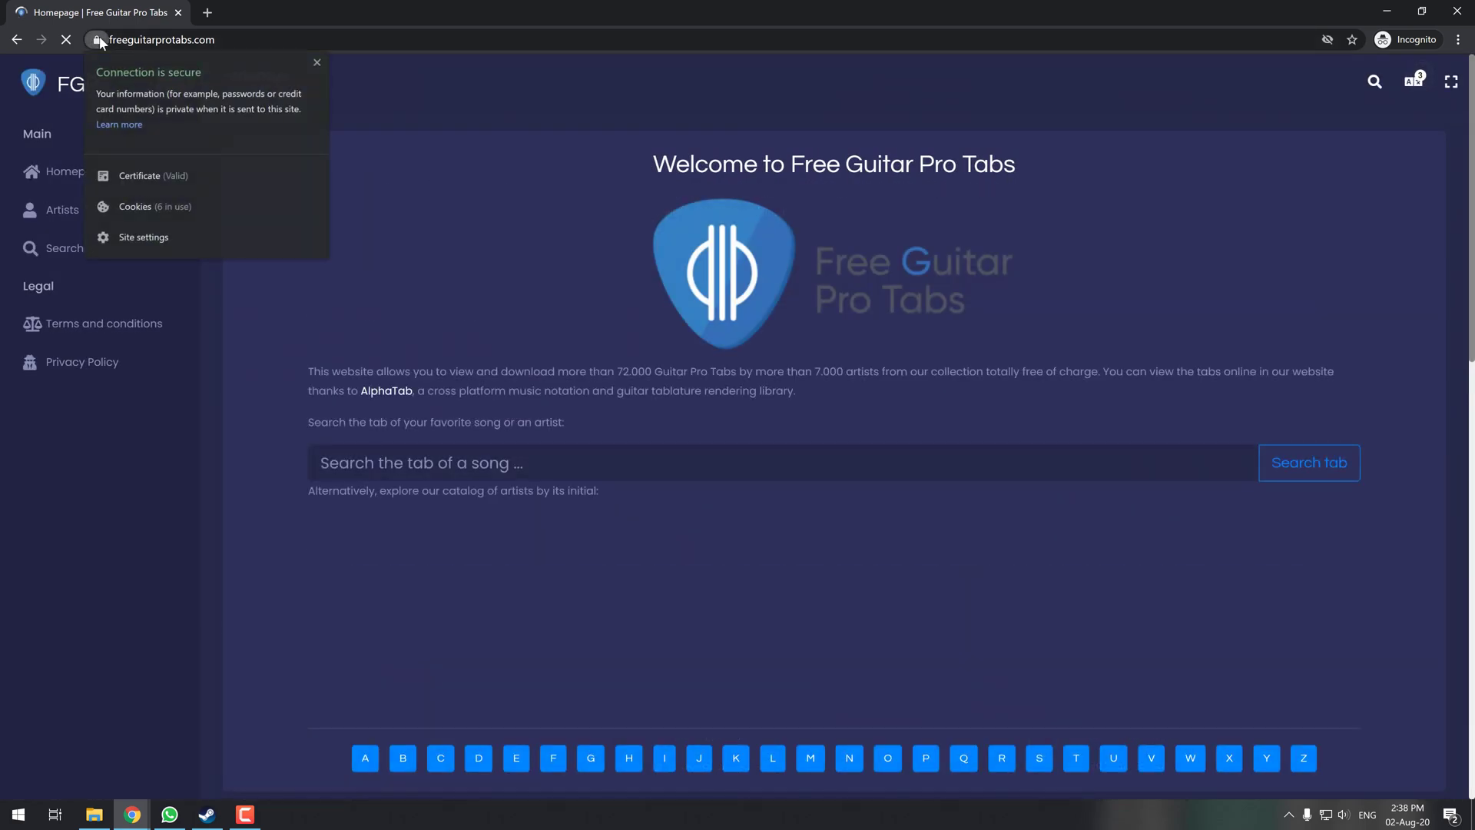
Verify the Sectigo certificate valid 01-Aug-20 to 31-Oct-20 and accept the cookie notice.
left_click(143, 260)
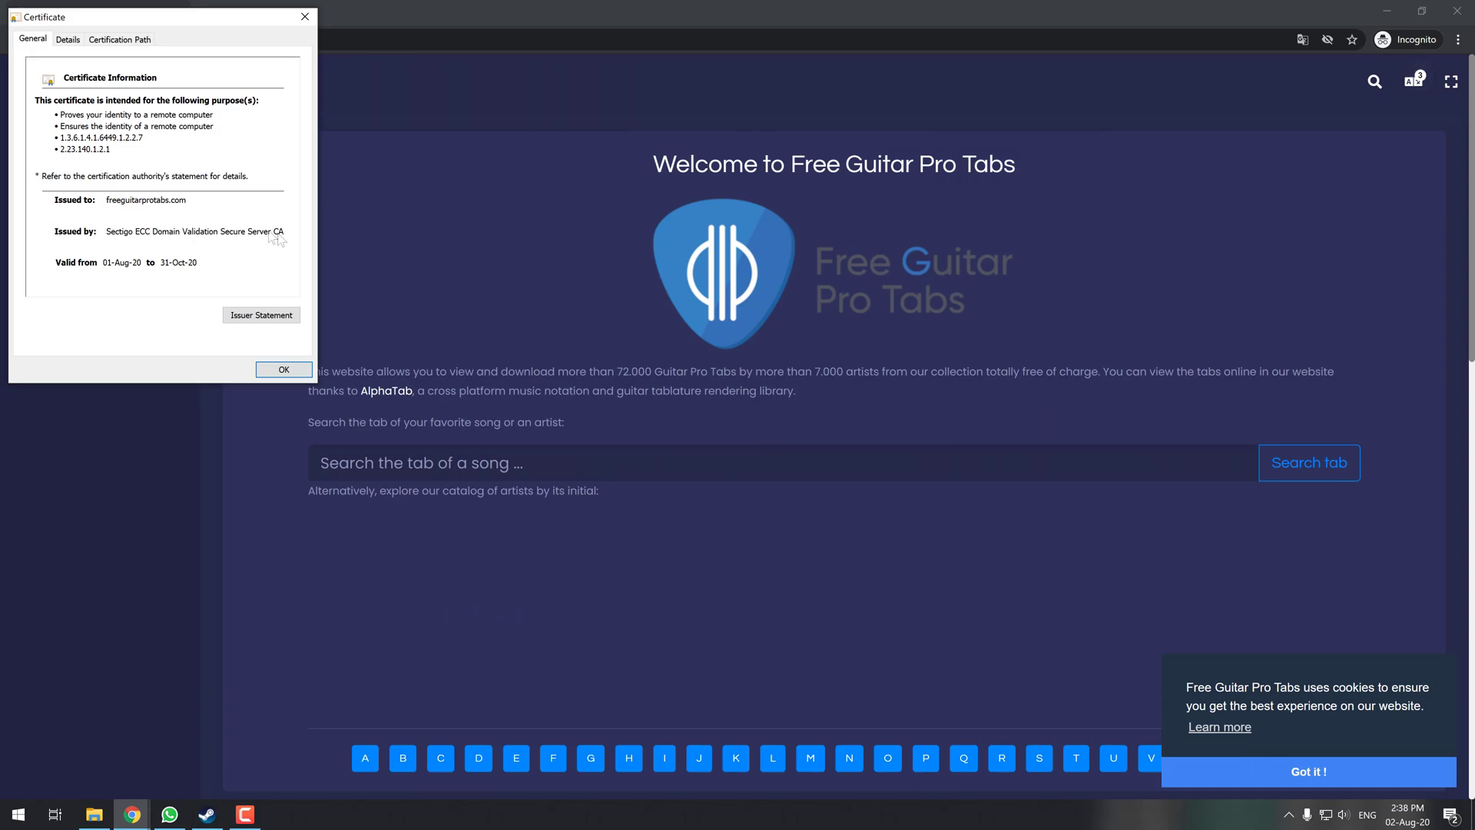
left_click(306, 16)
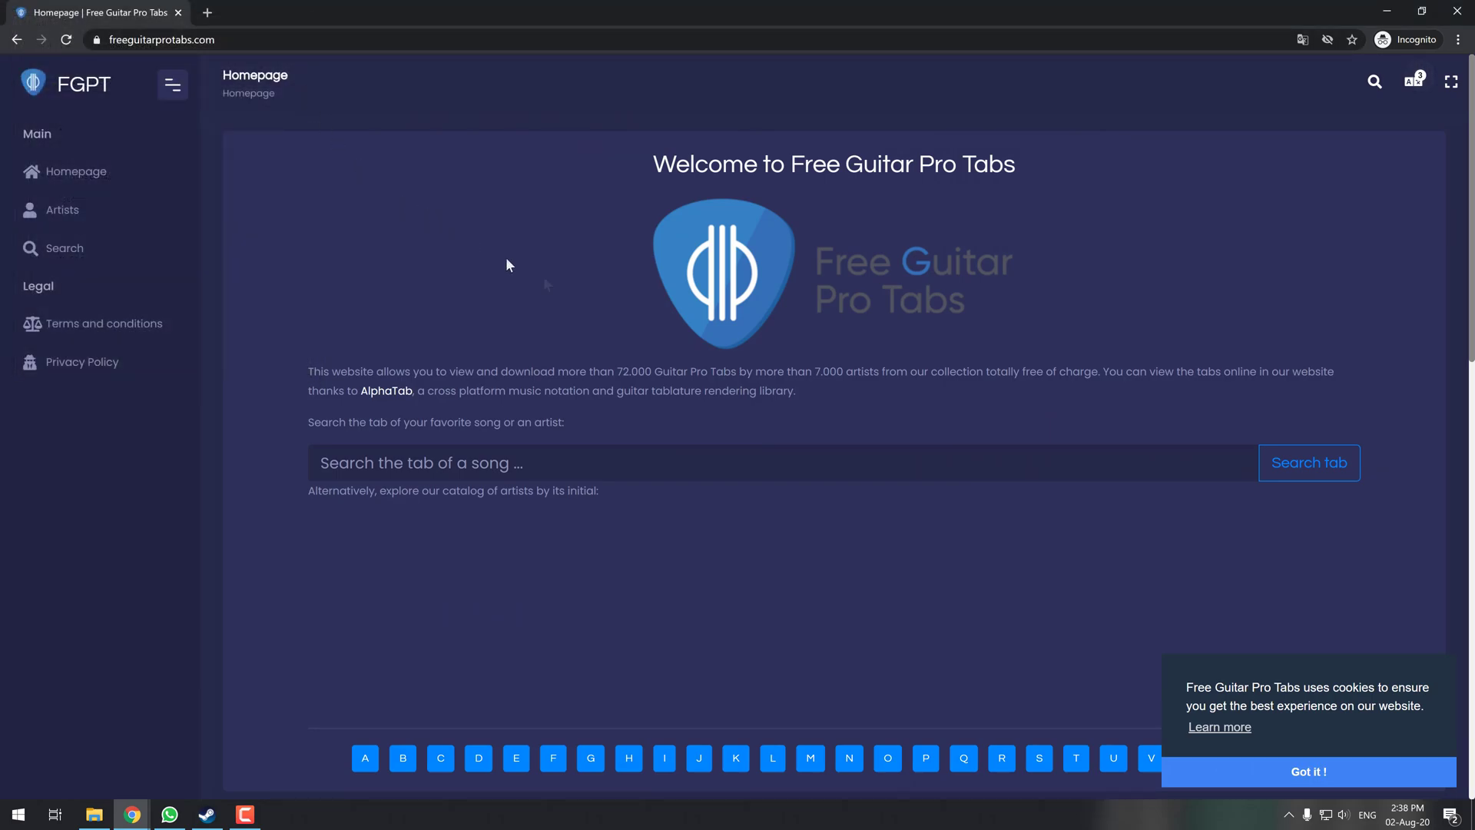
left_click(1298, 771)
scroll(1229, 553, "down", 3)
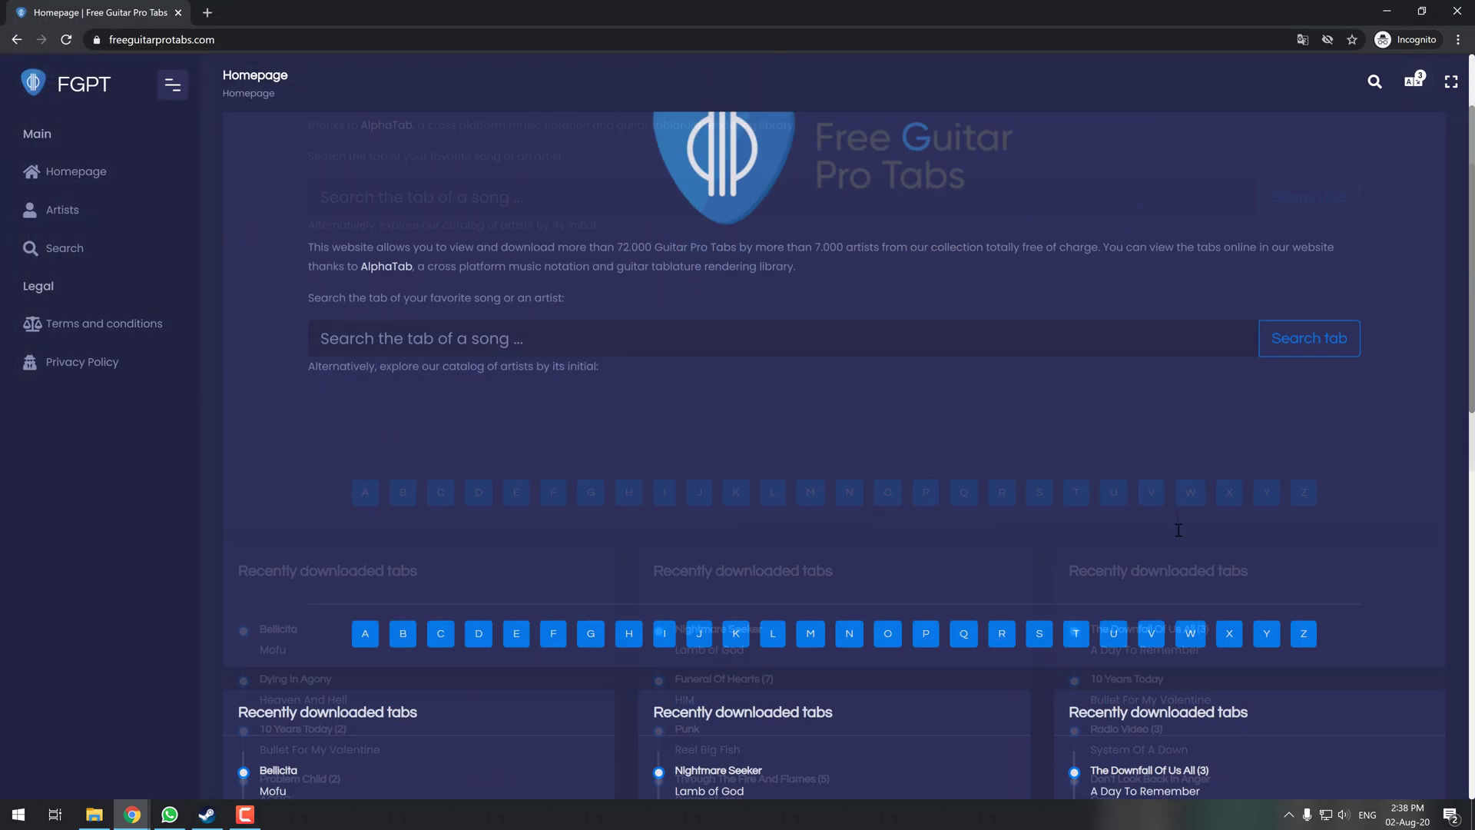
scroll(1139, 448, "up", 3)
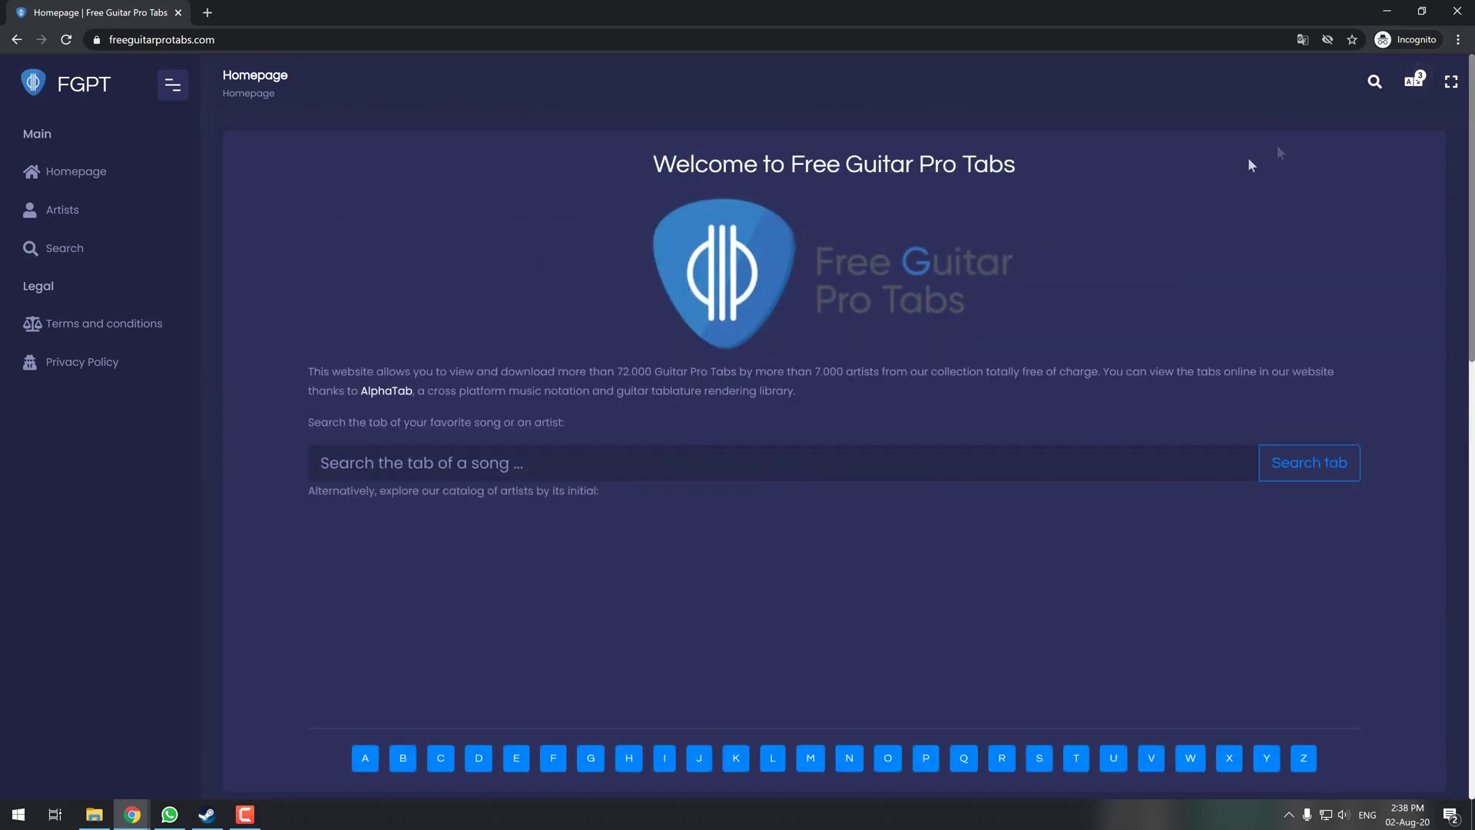